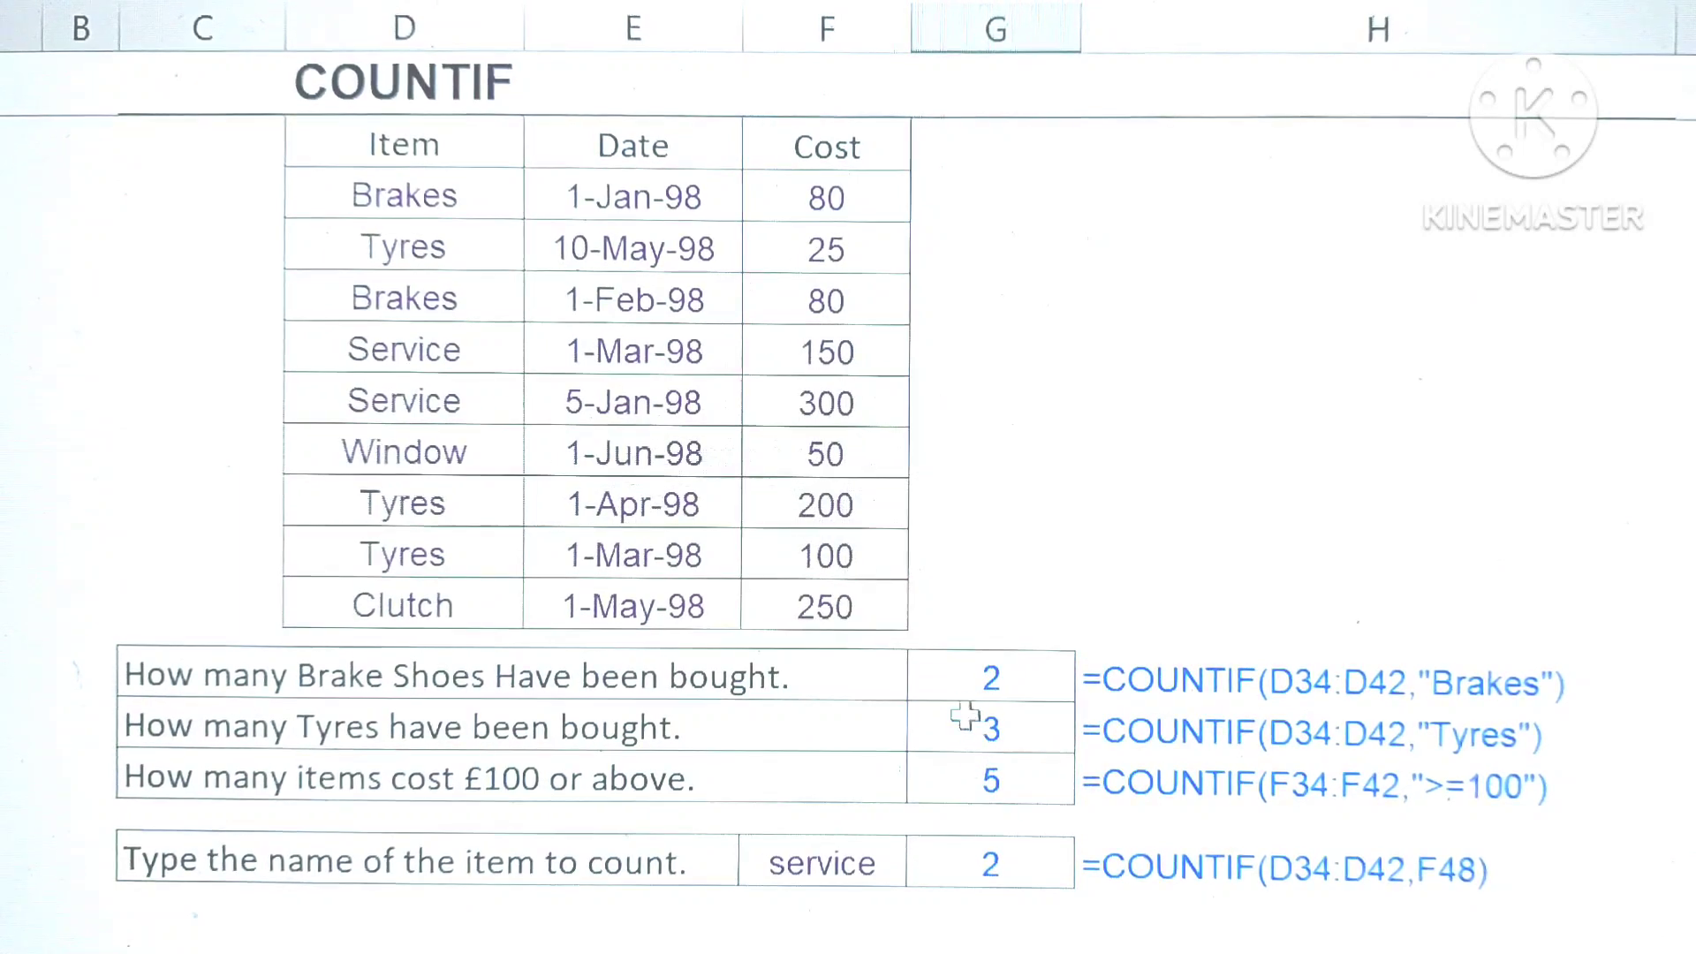
Clear the existing answers in G44:G48 beside the four counting questions, leaving the brake shoes answer cell selected
click(954, 682)
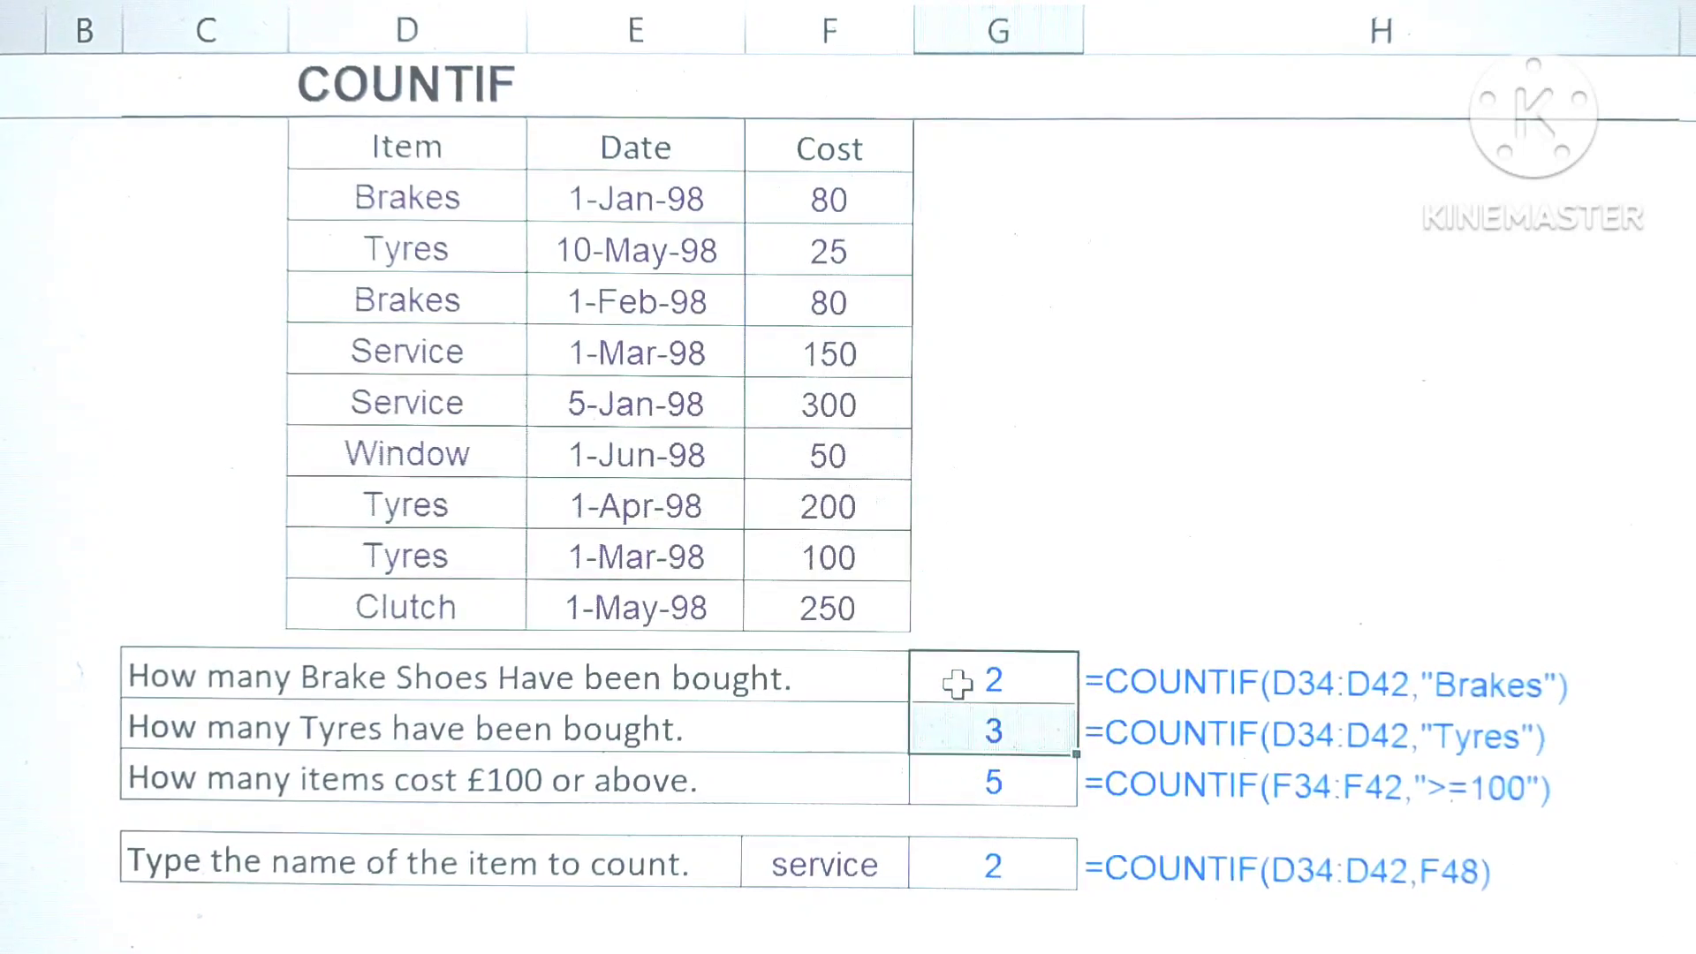
key(shift+Down)
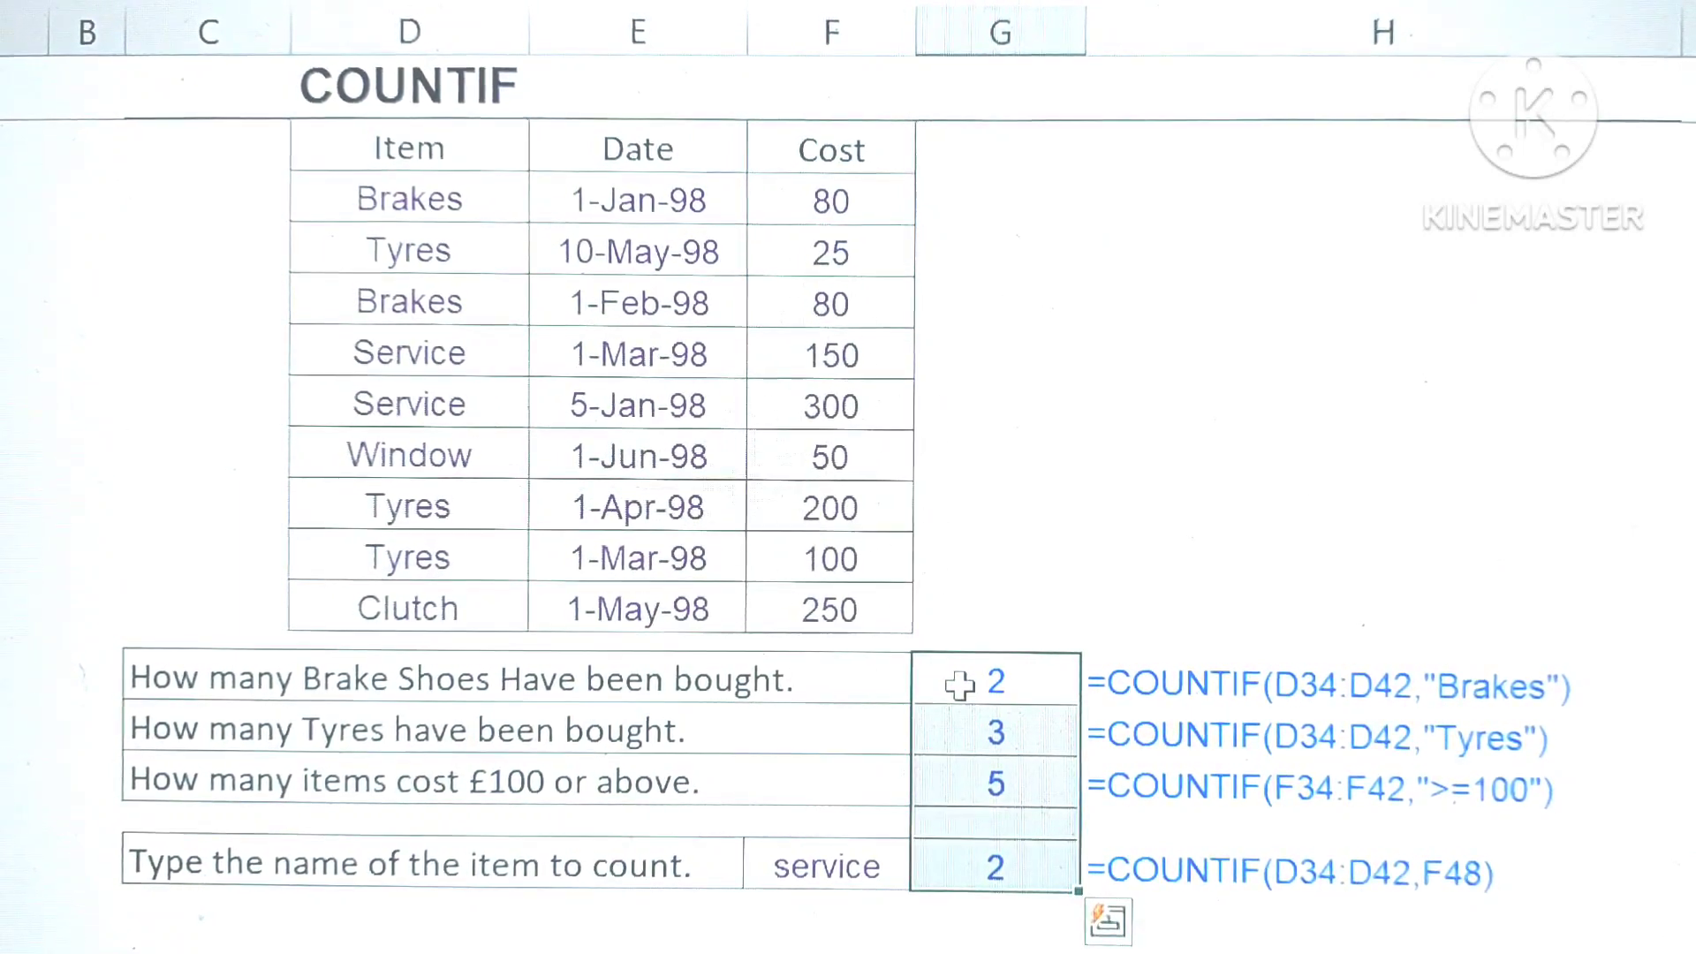
key(Delete)
key(Right)
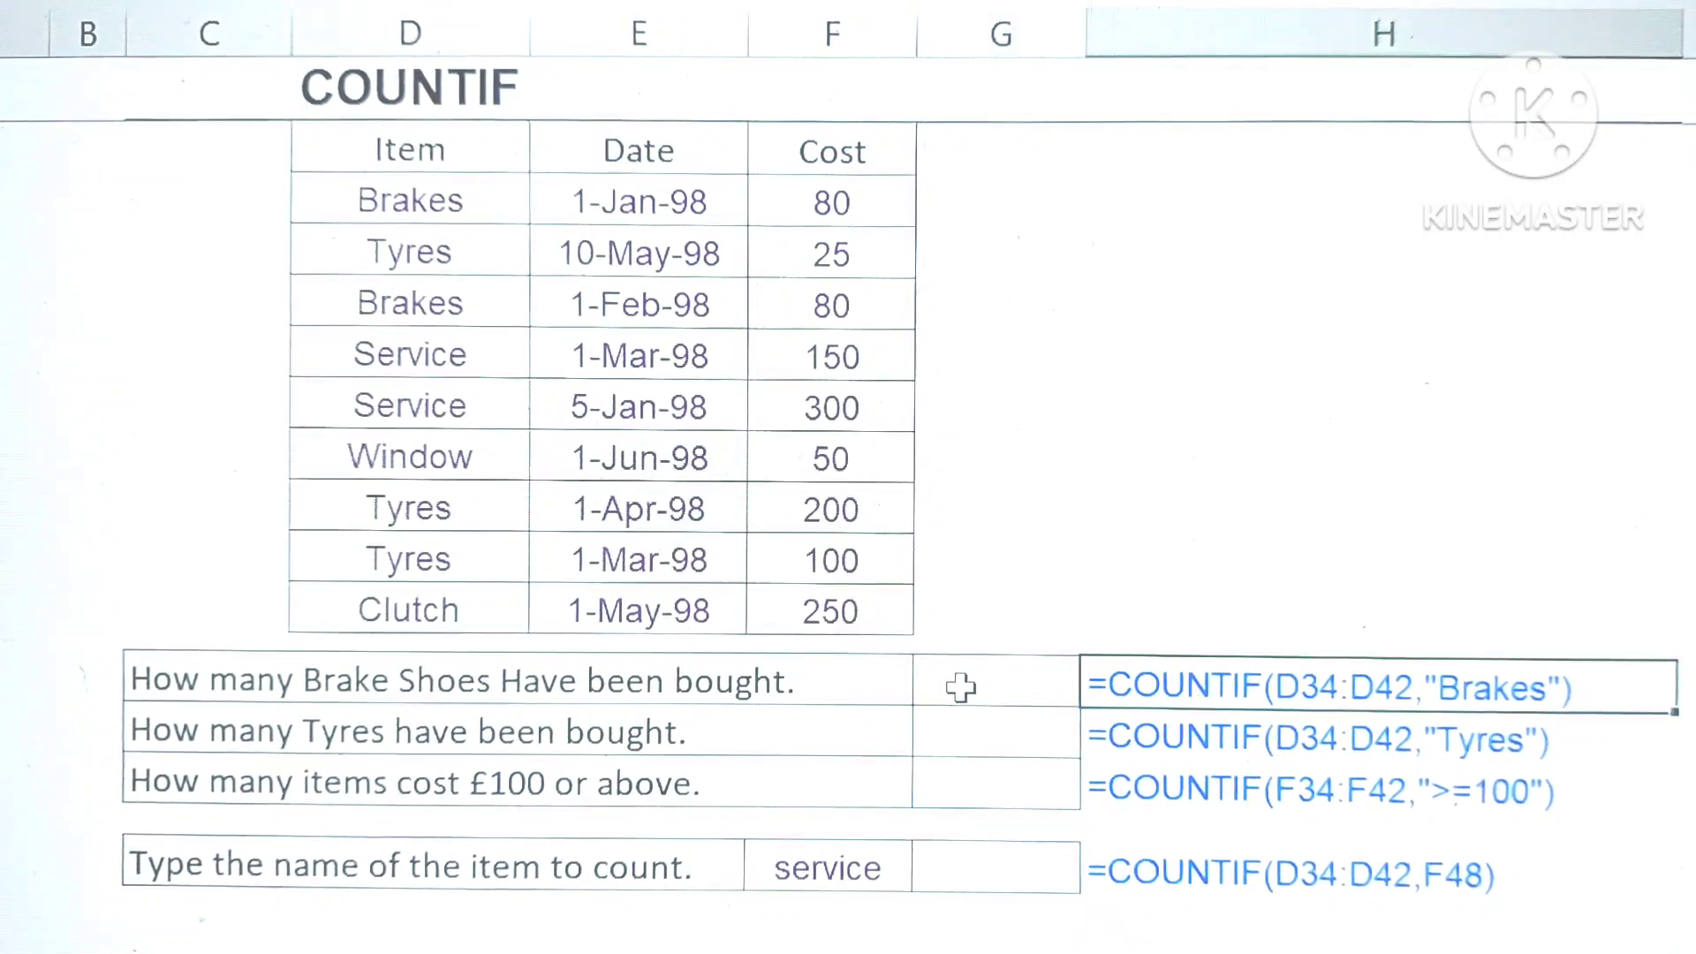
key(shift+Down)
key(shift+Down)
click(960, 687)
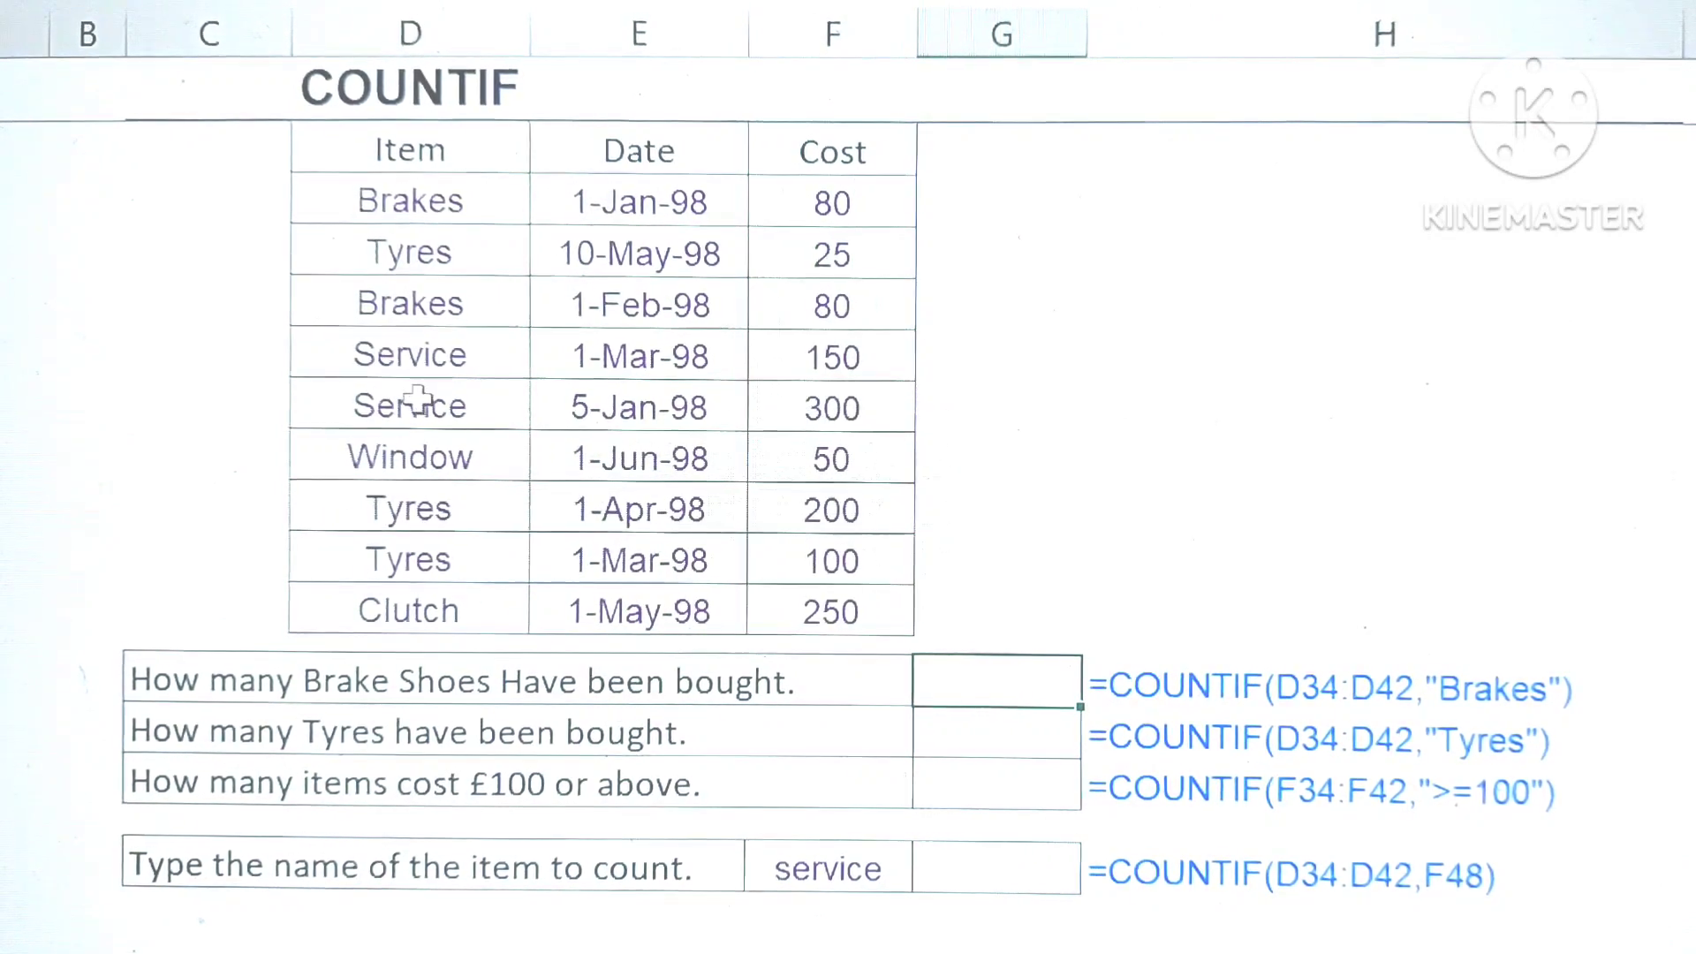
Examine the Item entries in D34:D42, looking for the rows that list Brakes
click(399, 205)
key(shift+Down)
key(shift+Down)
key(shift+Down)
key(shift+Down)
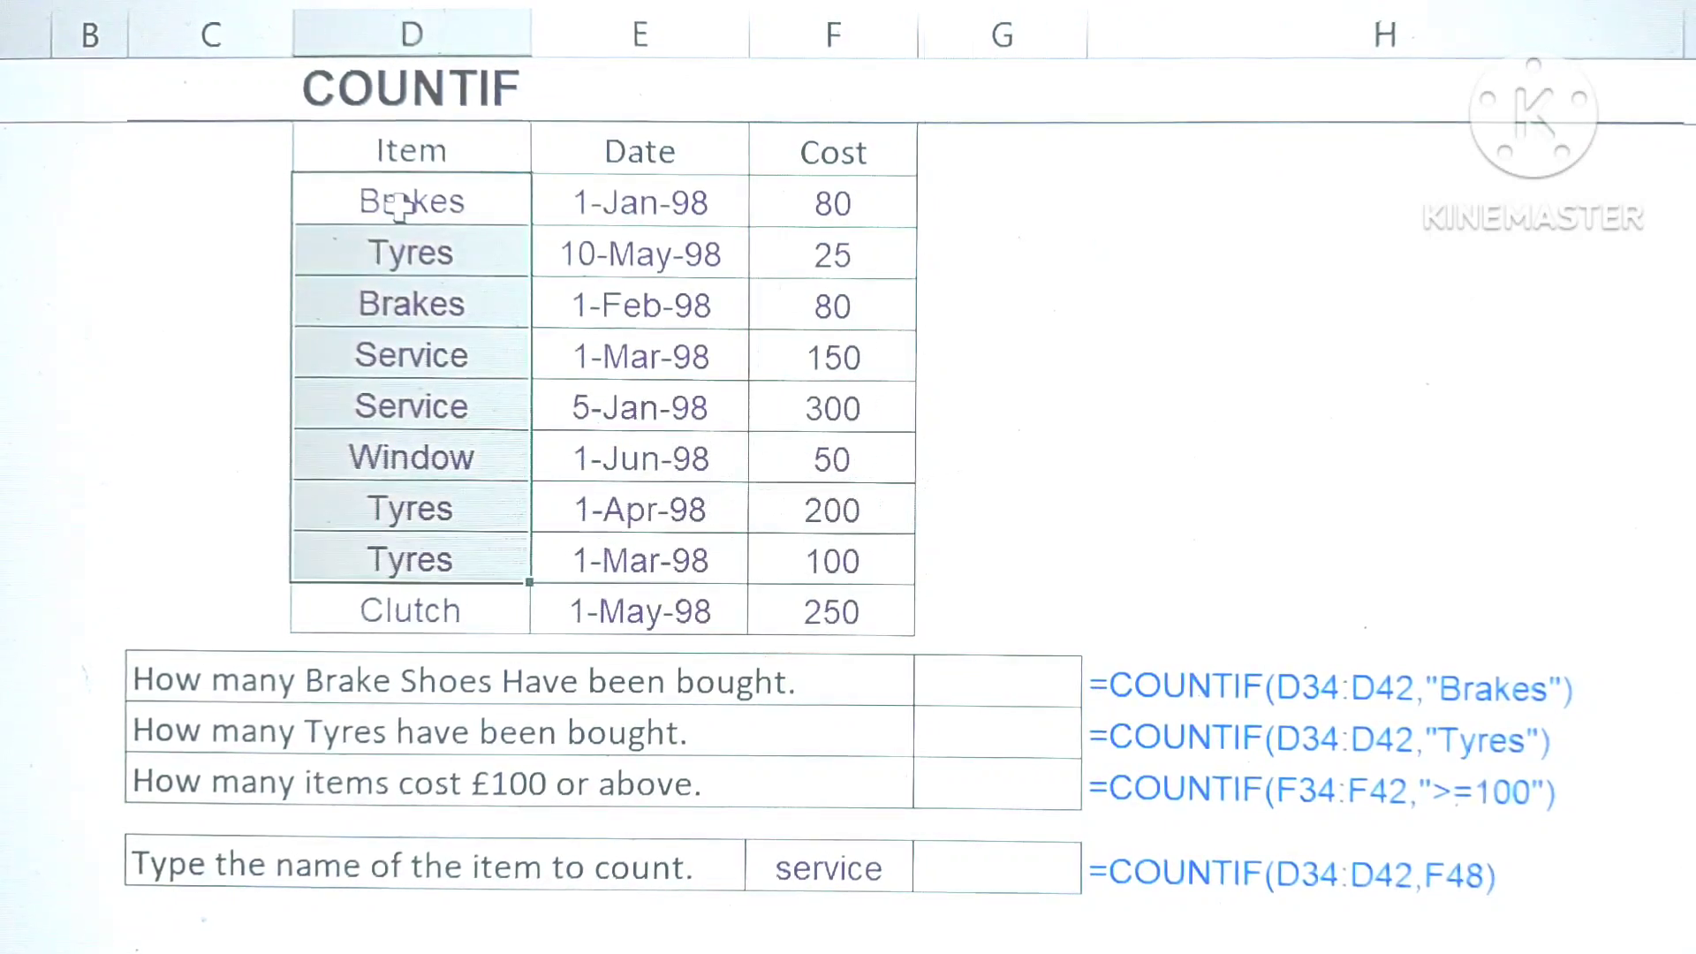
key(shift+Down)
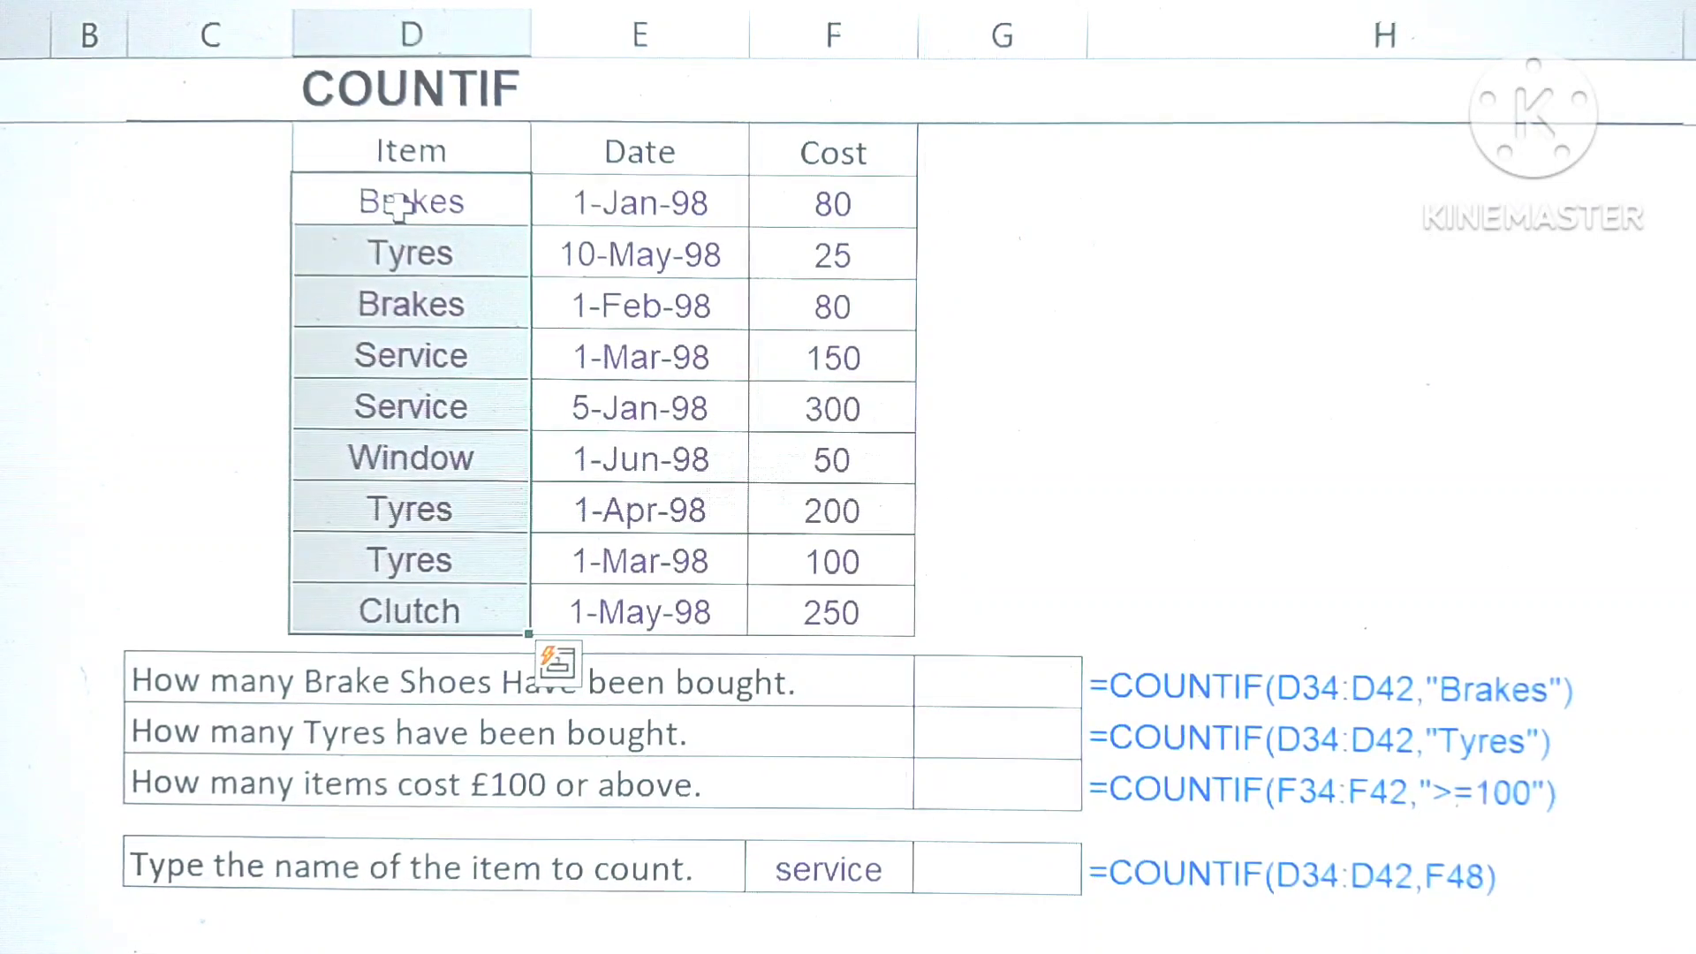
click(367, 217)
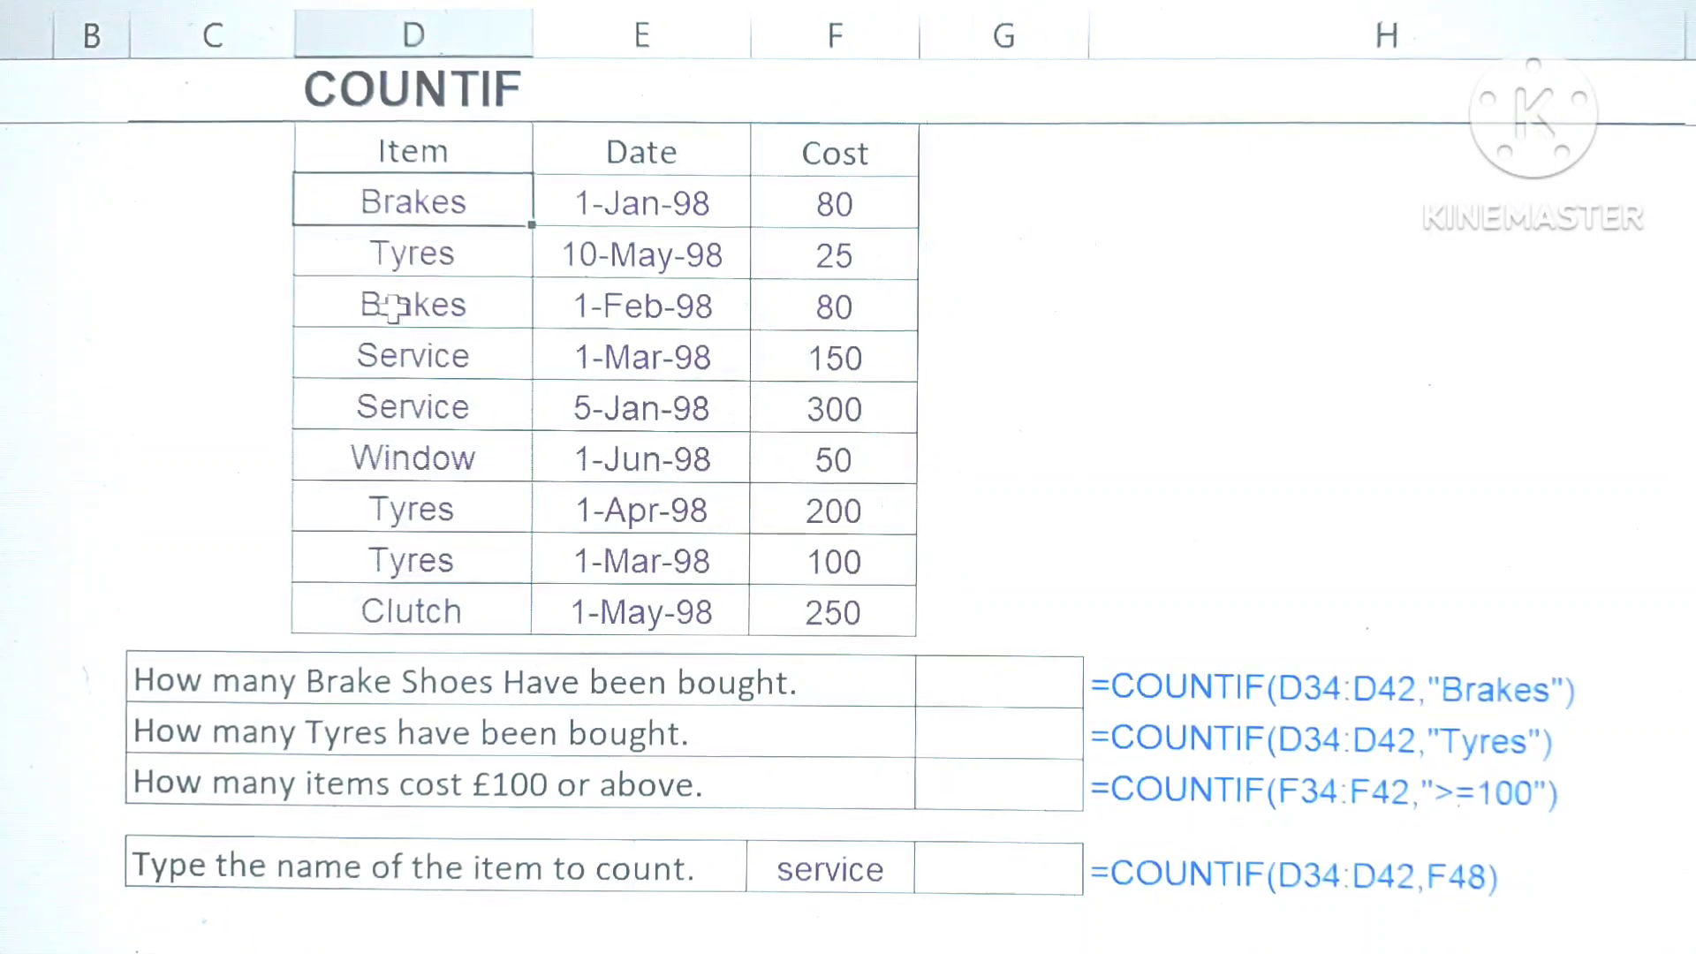
click(398, 349)
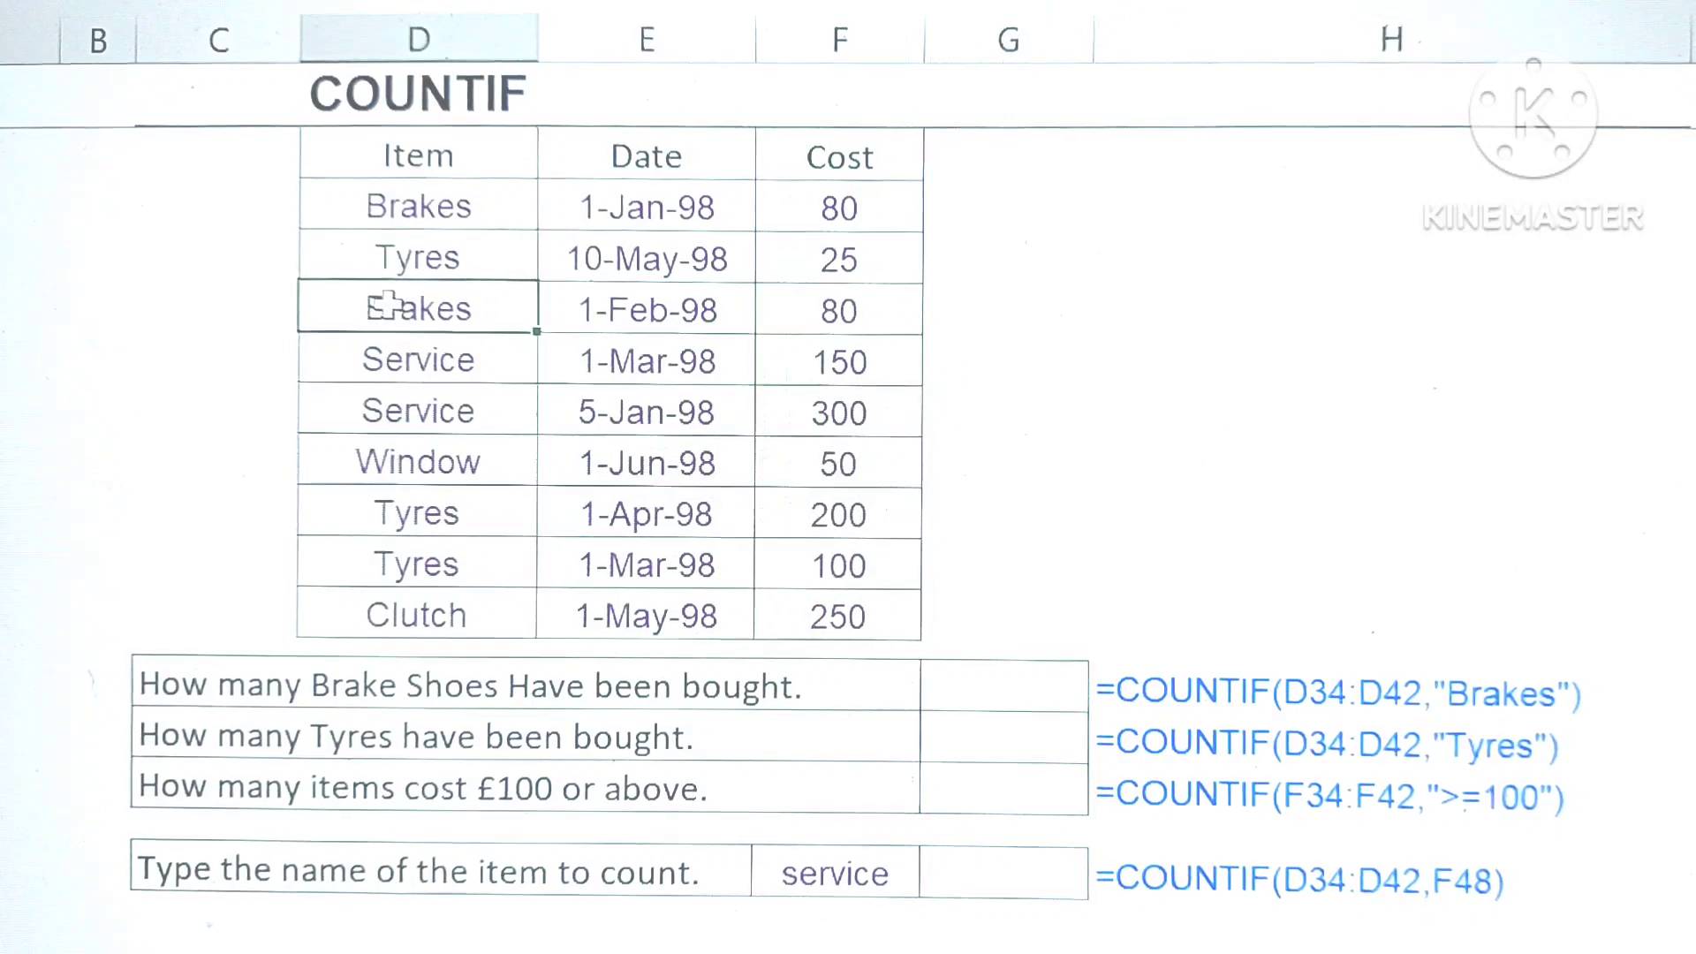
Start a COUNTIF formula in the brake shoes answer cell G44 with the item list D34:D42 as its range
click(982, 688)
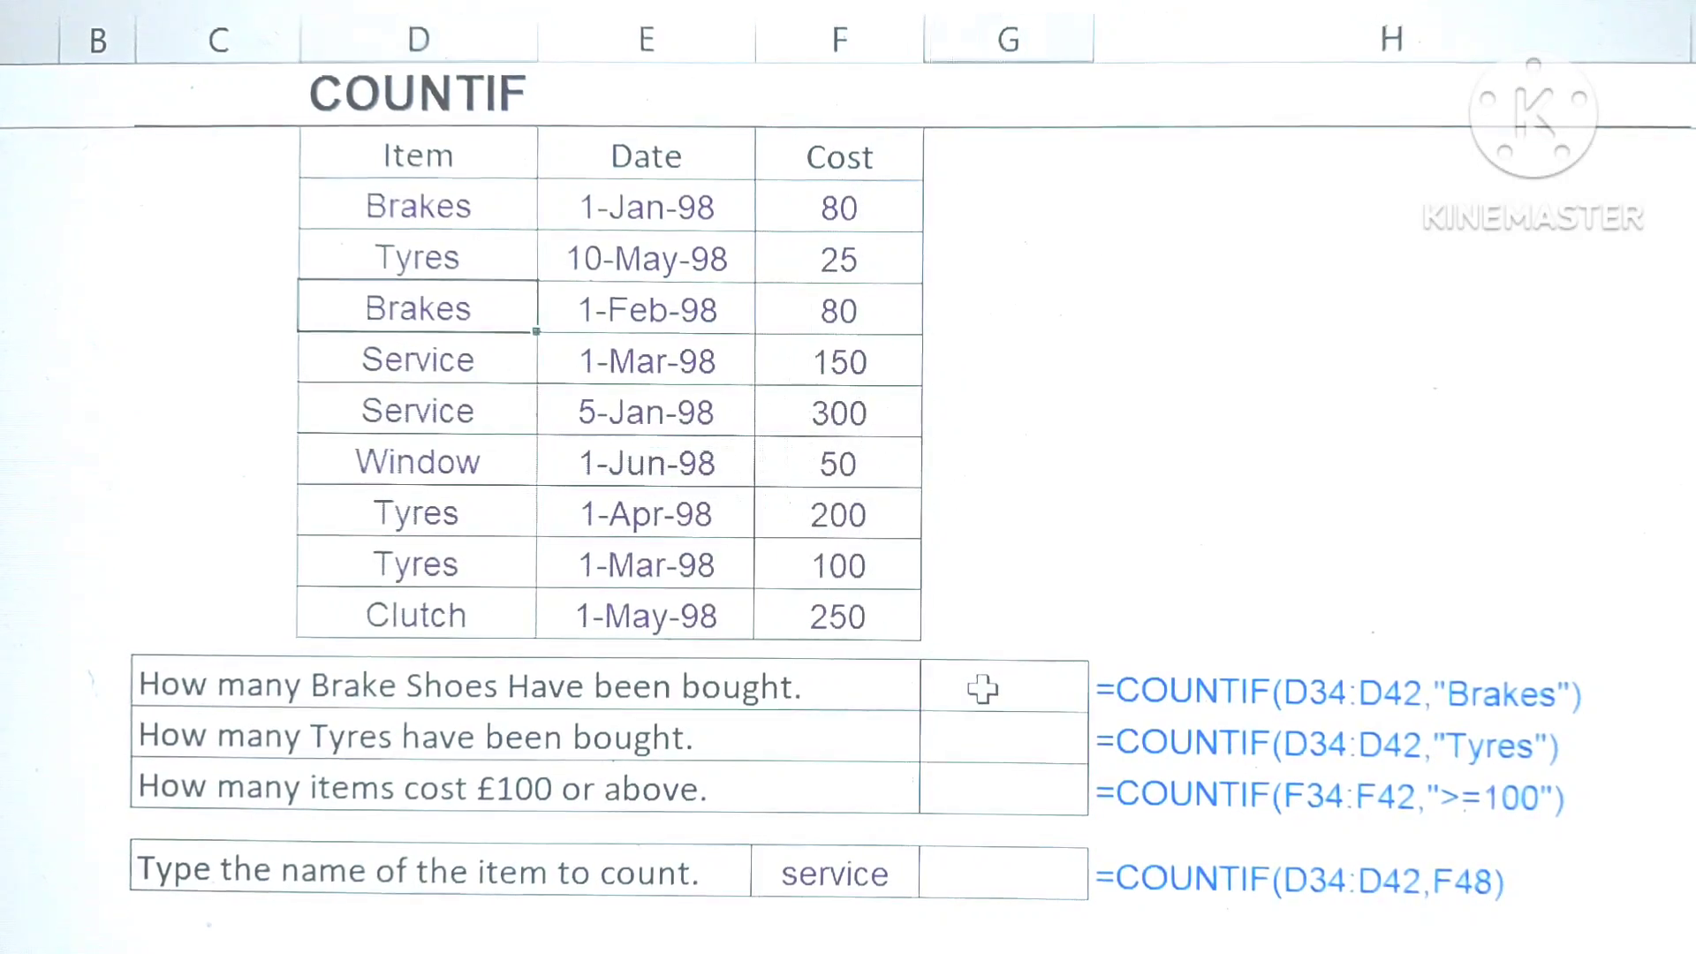
text(=count)
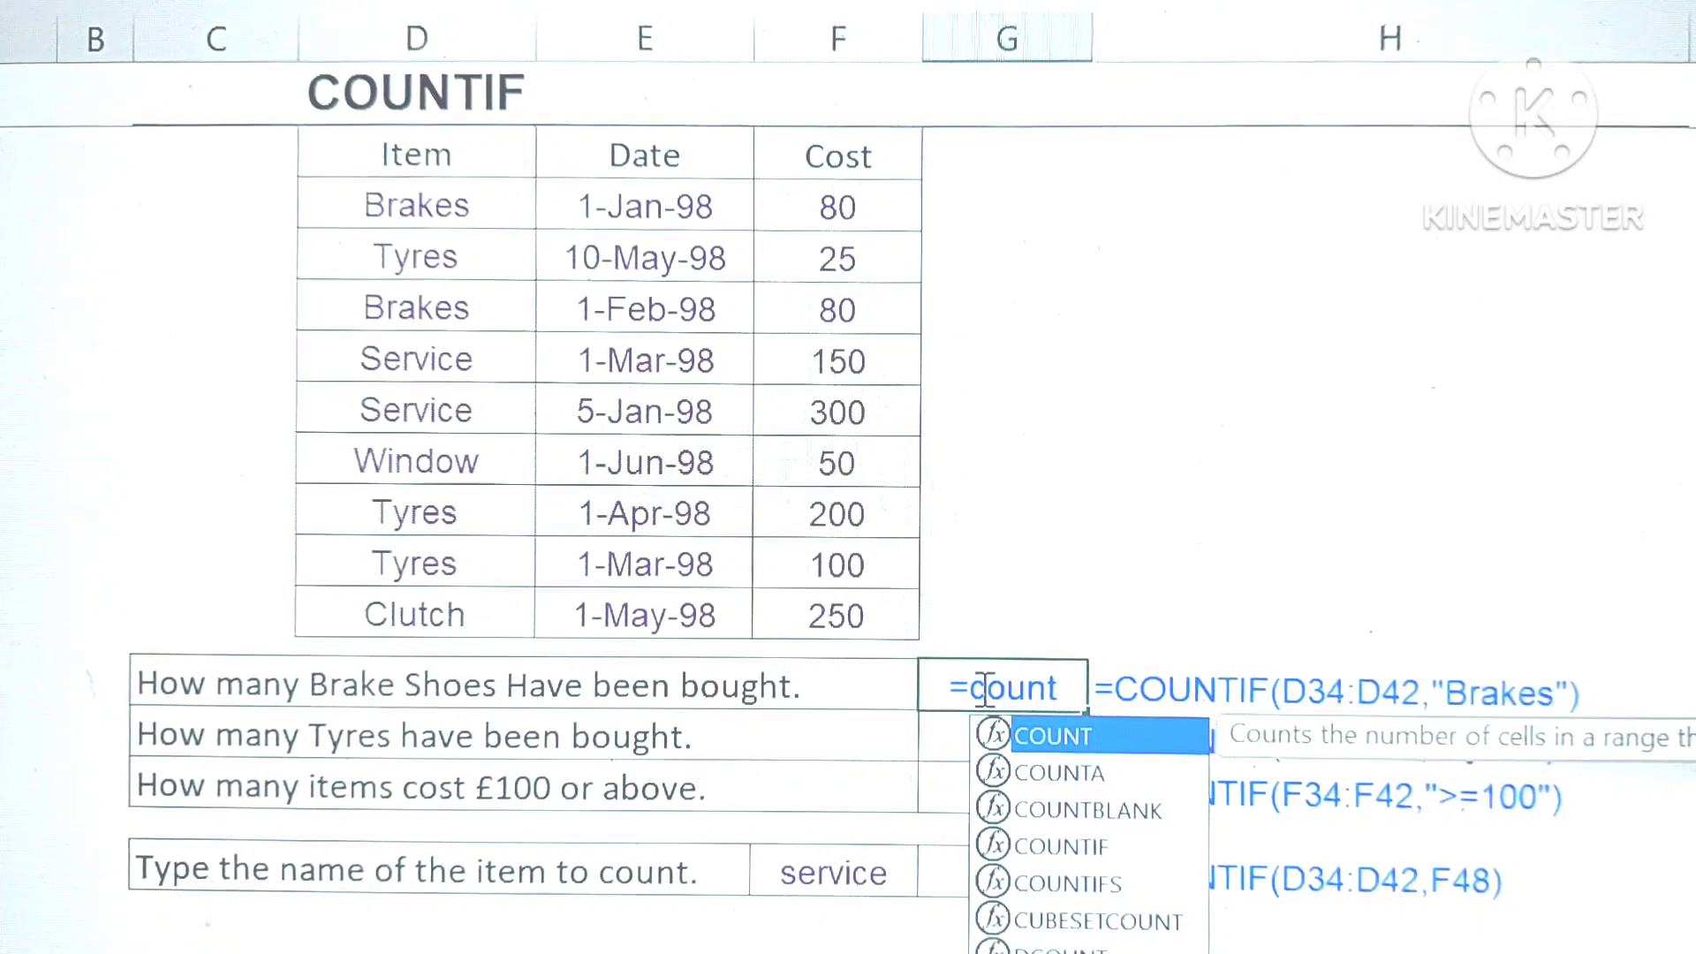
key(Down)
key(Down)
key(Down)
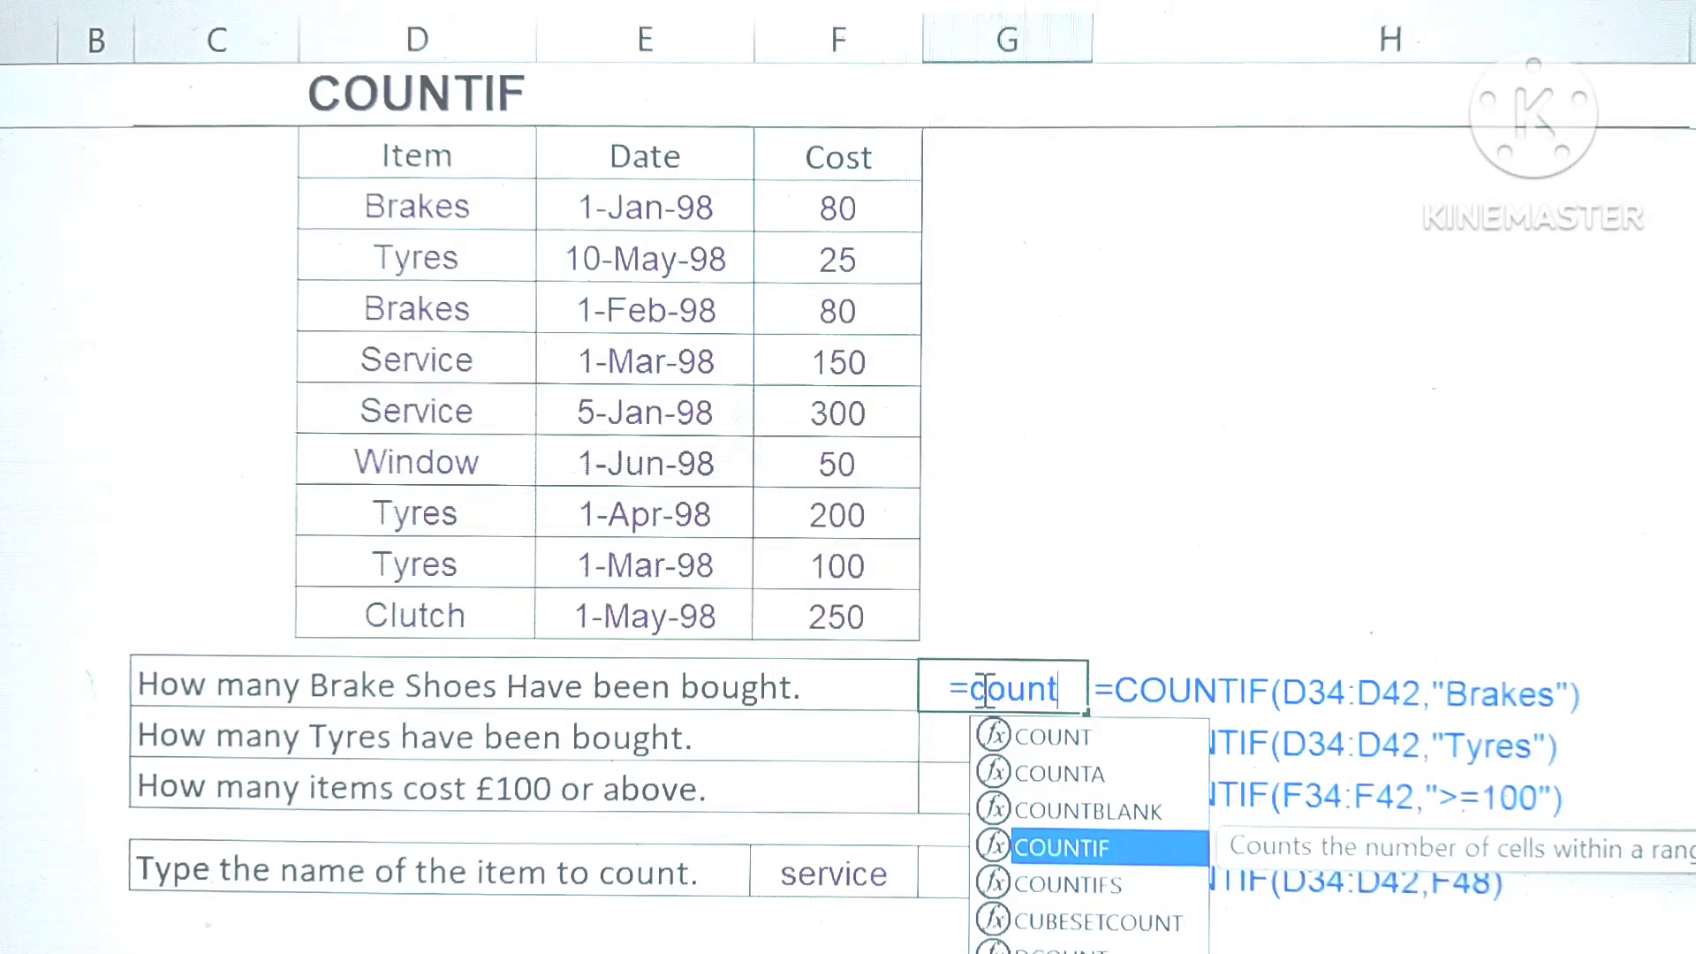
key(Tab)
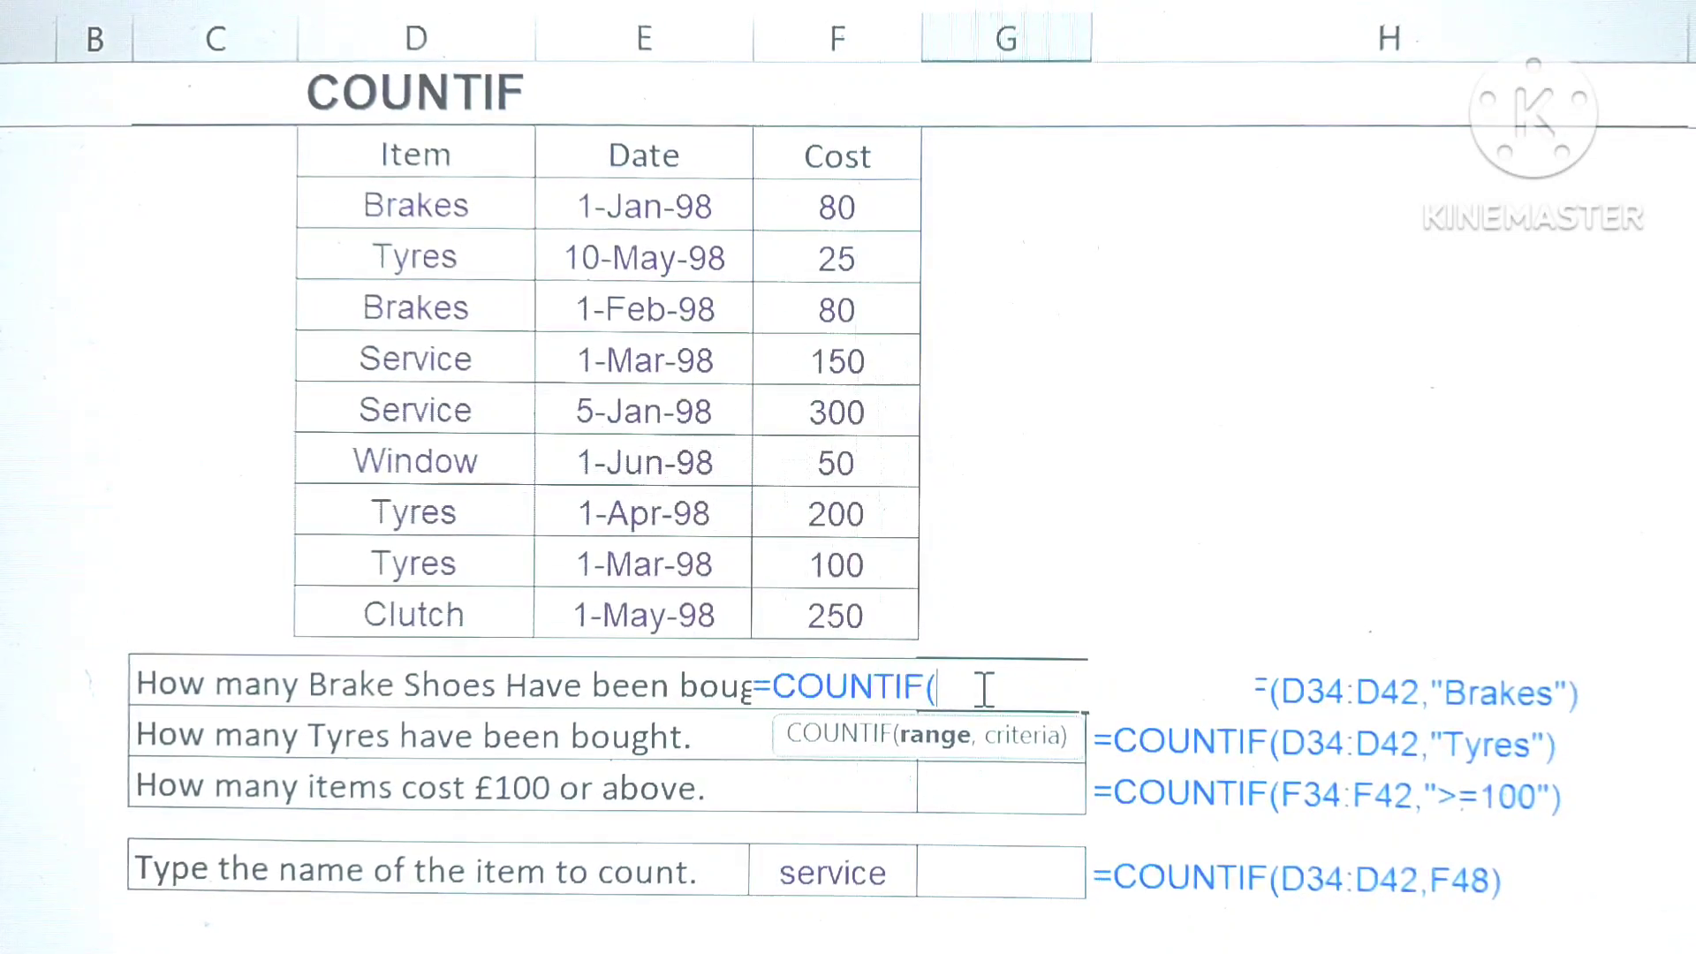
key(Left)
key(Left)
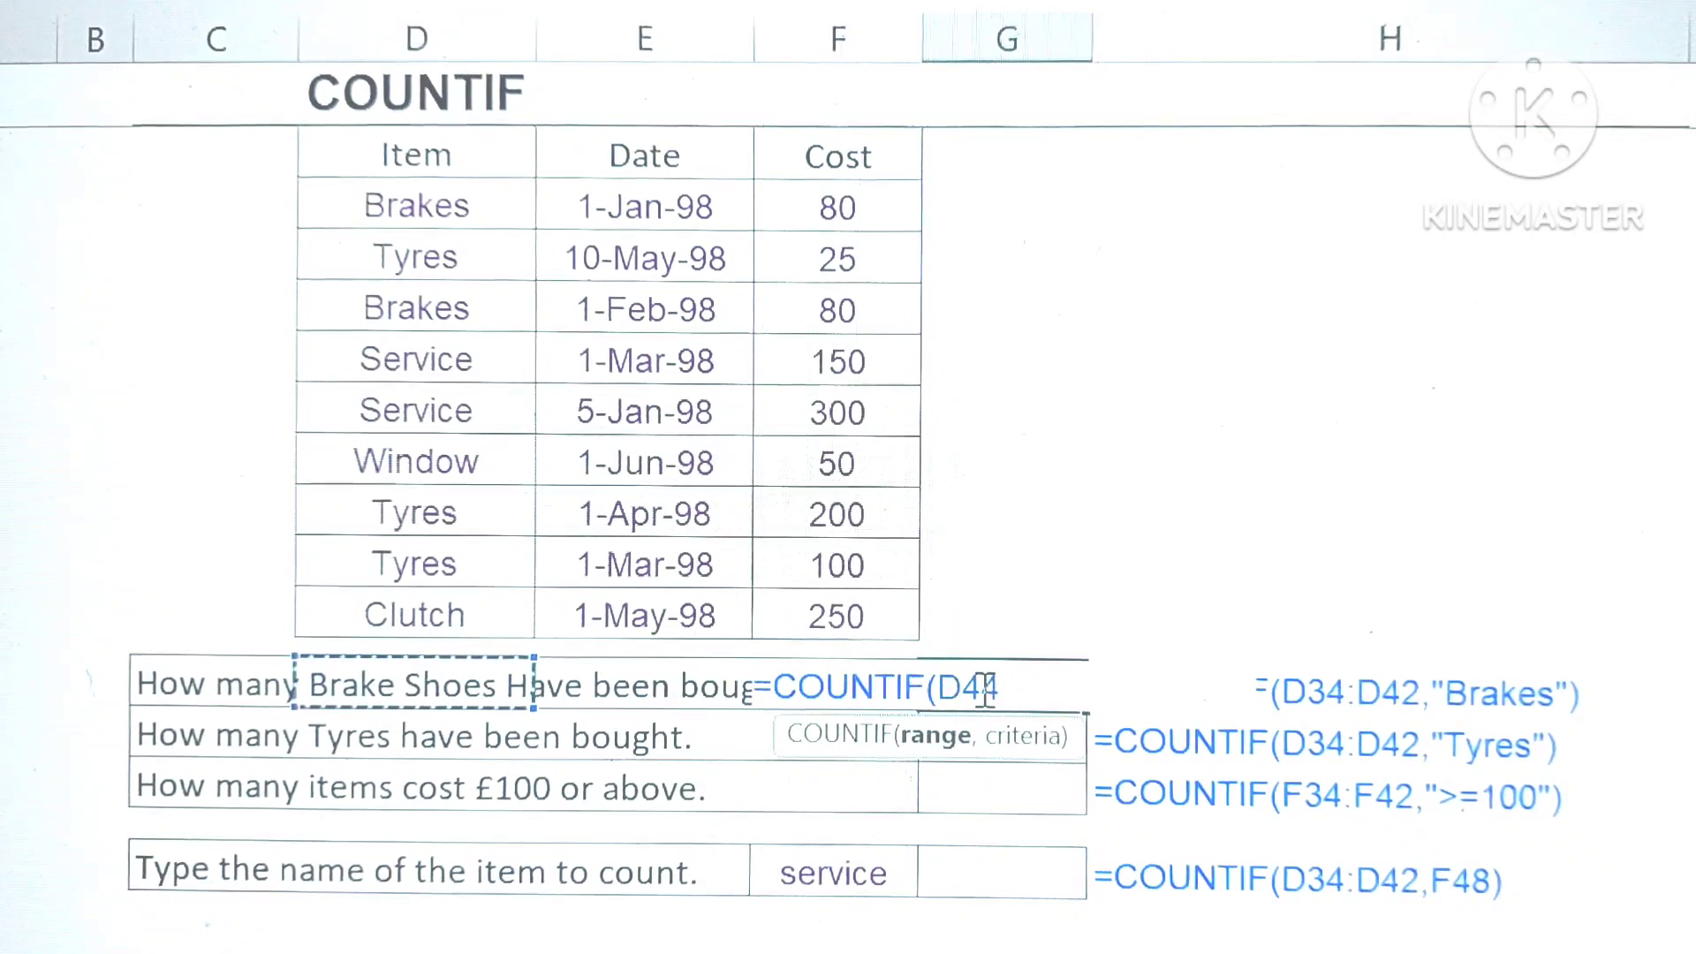
key(Up)
key(Up)
key(shift+Up)
key(shift+Up)
key(shift+Up)
key(shift+Up)
key(shift+Up)
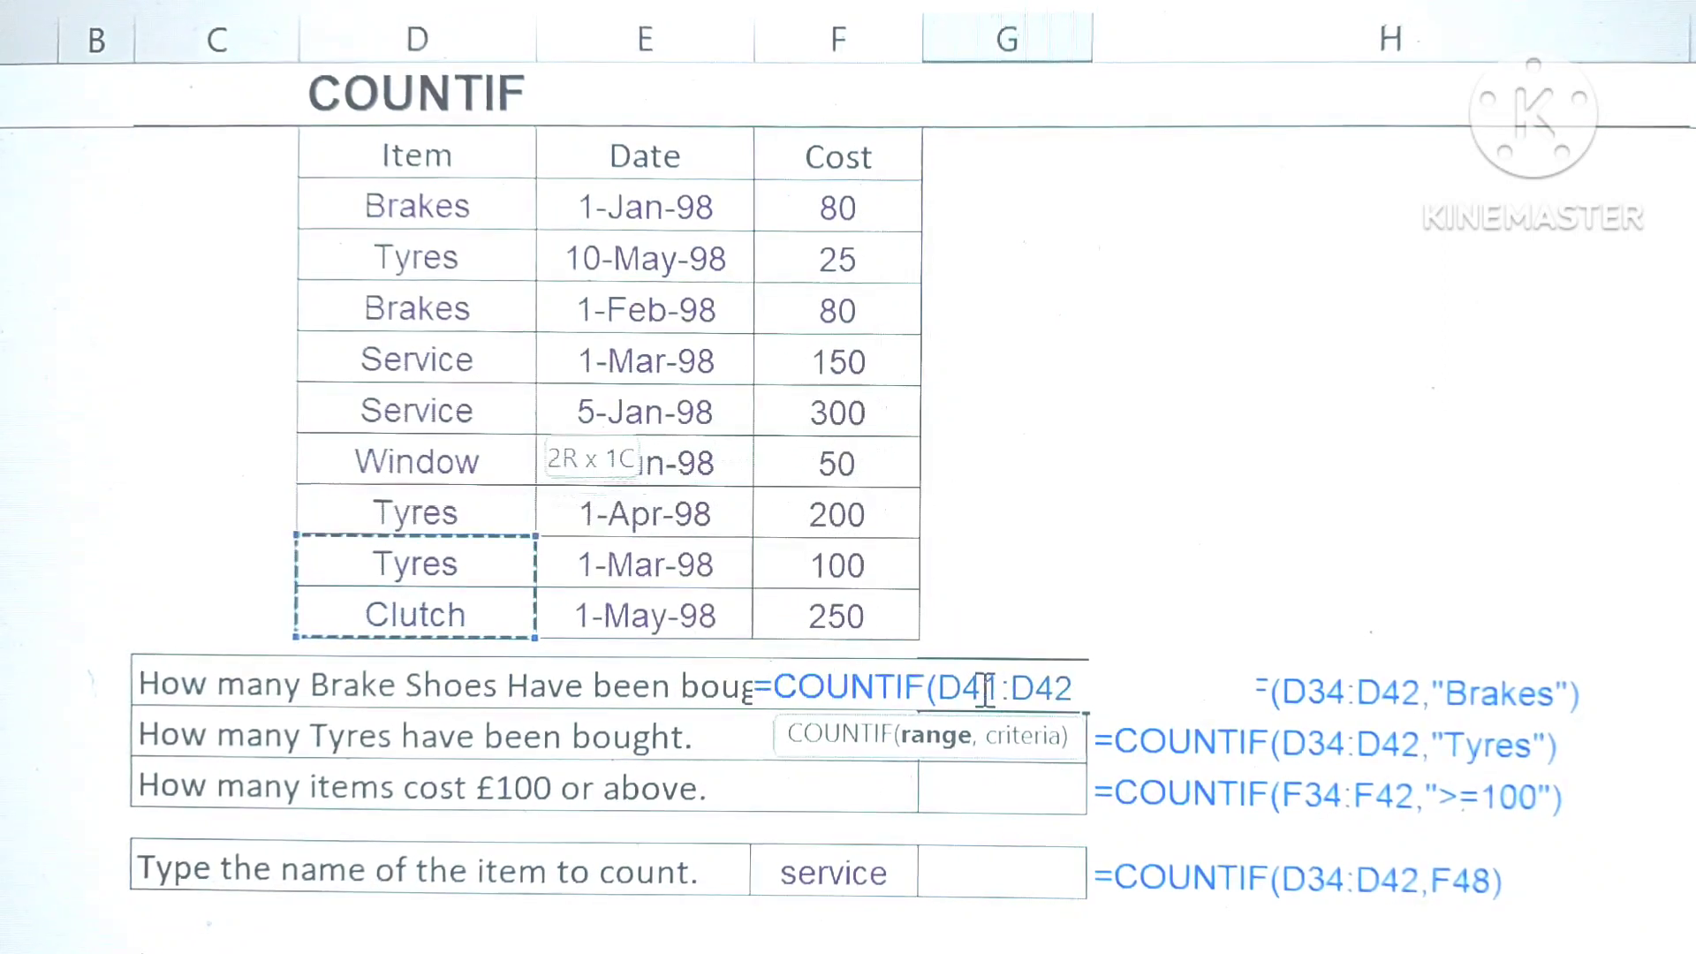
key(shift+Up)
key(shift+Up)
key(shift+Up)
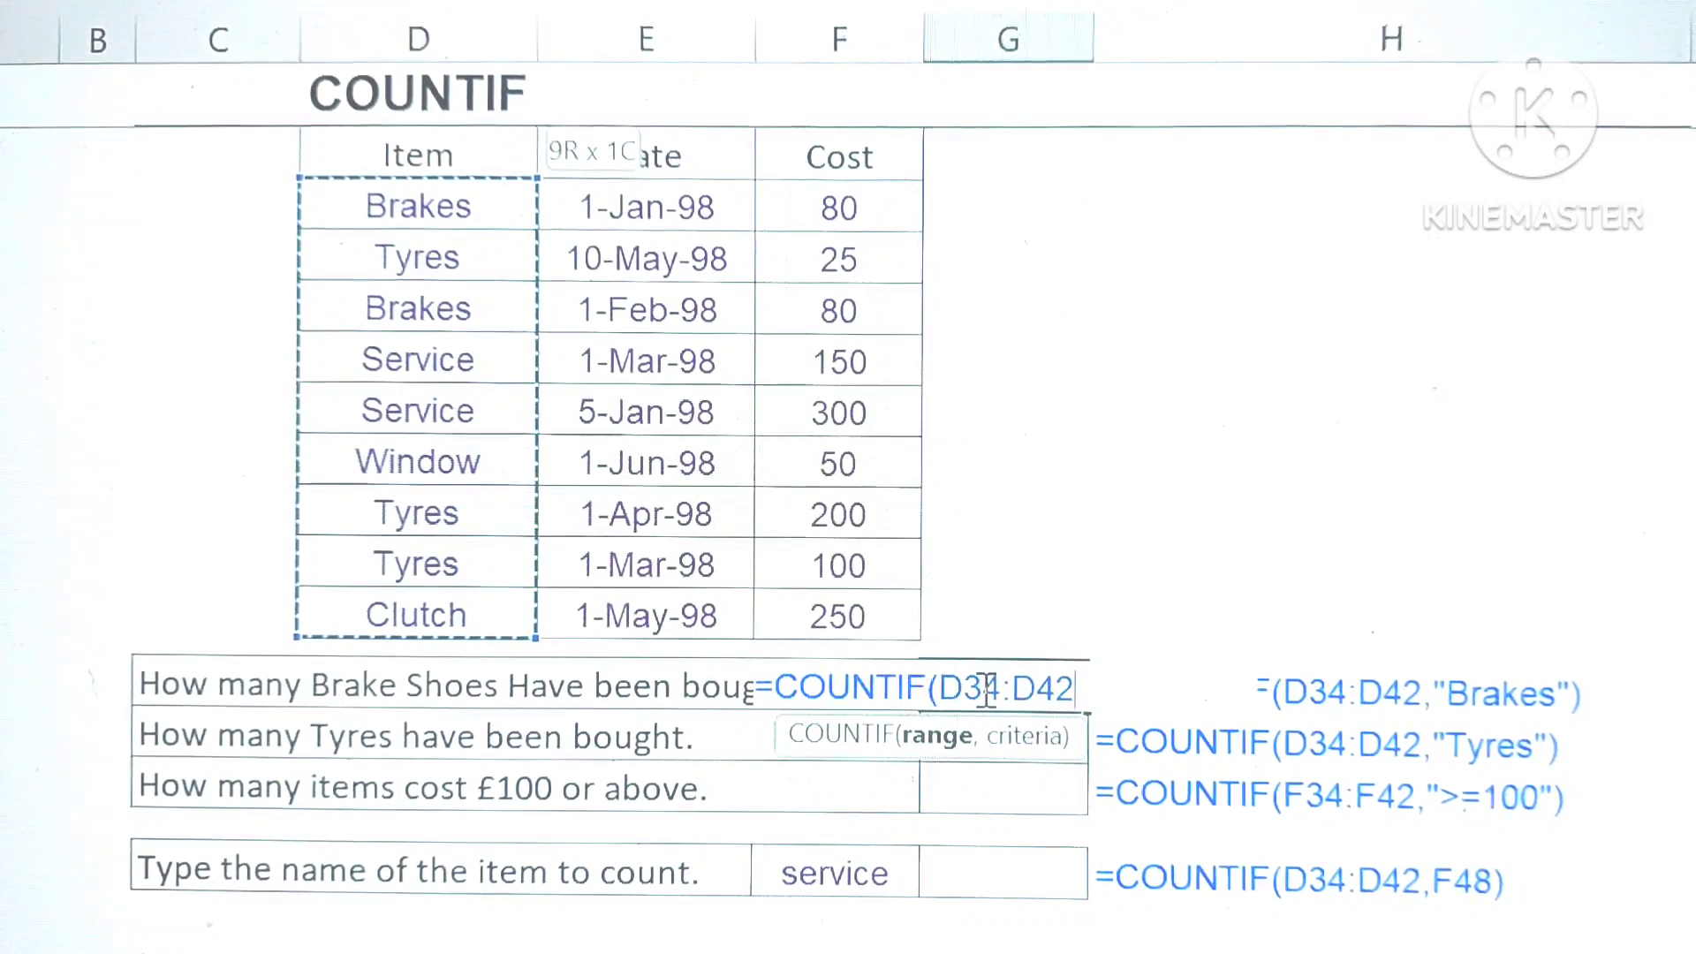
text(,)
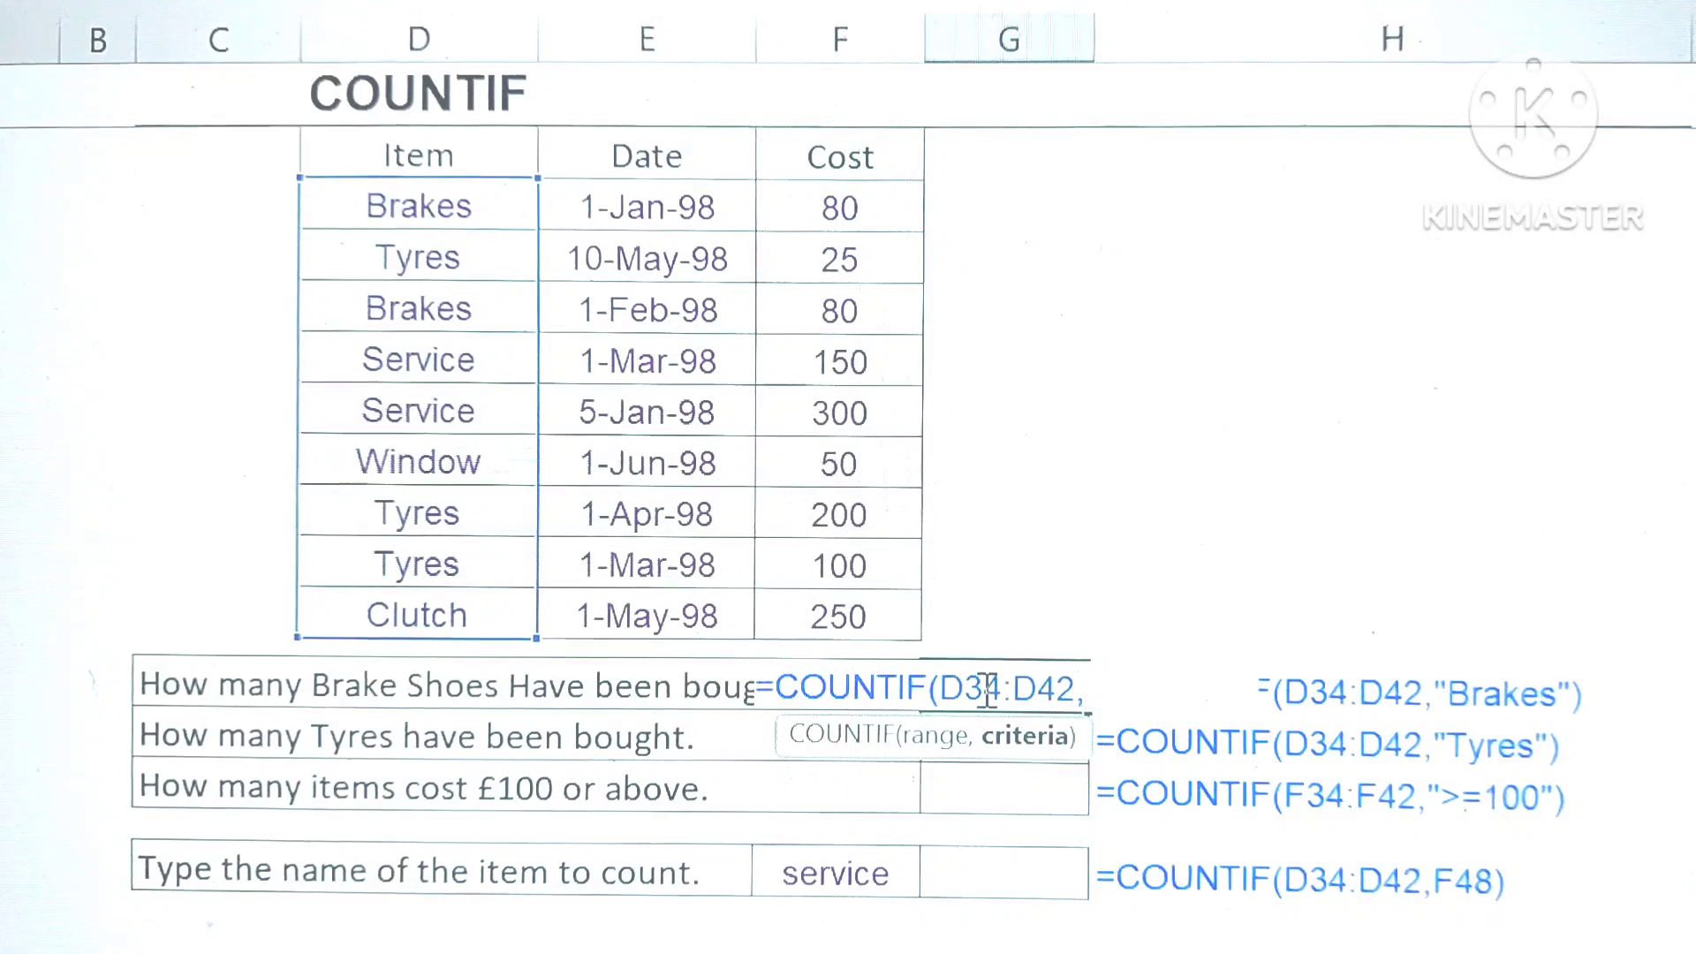
Complete the brake shoes formula with the criterion "Brakes" and enter it
text(")
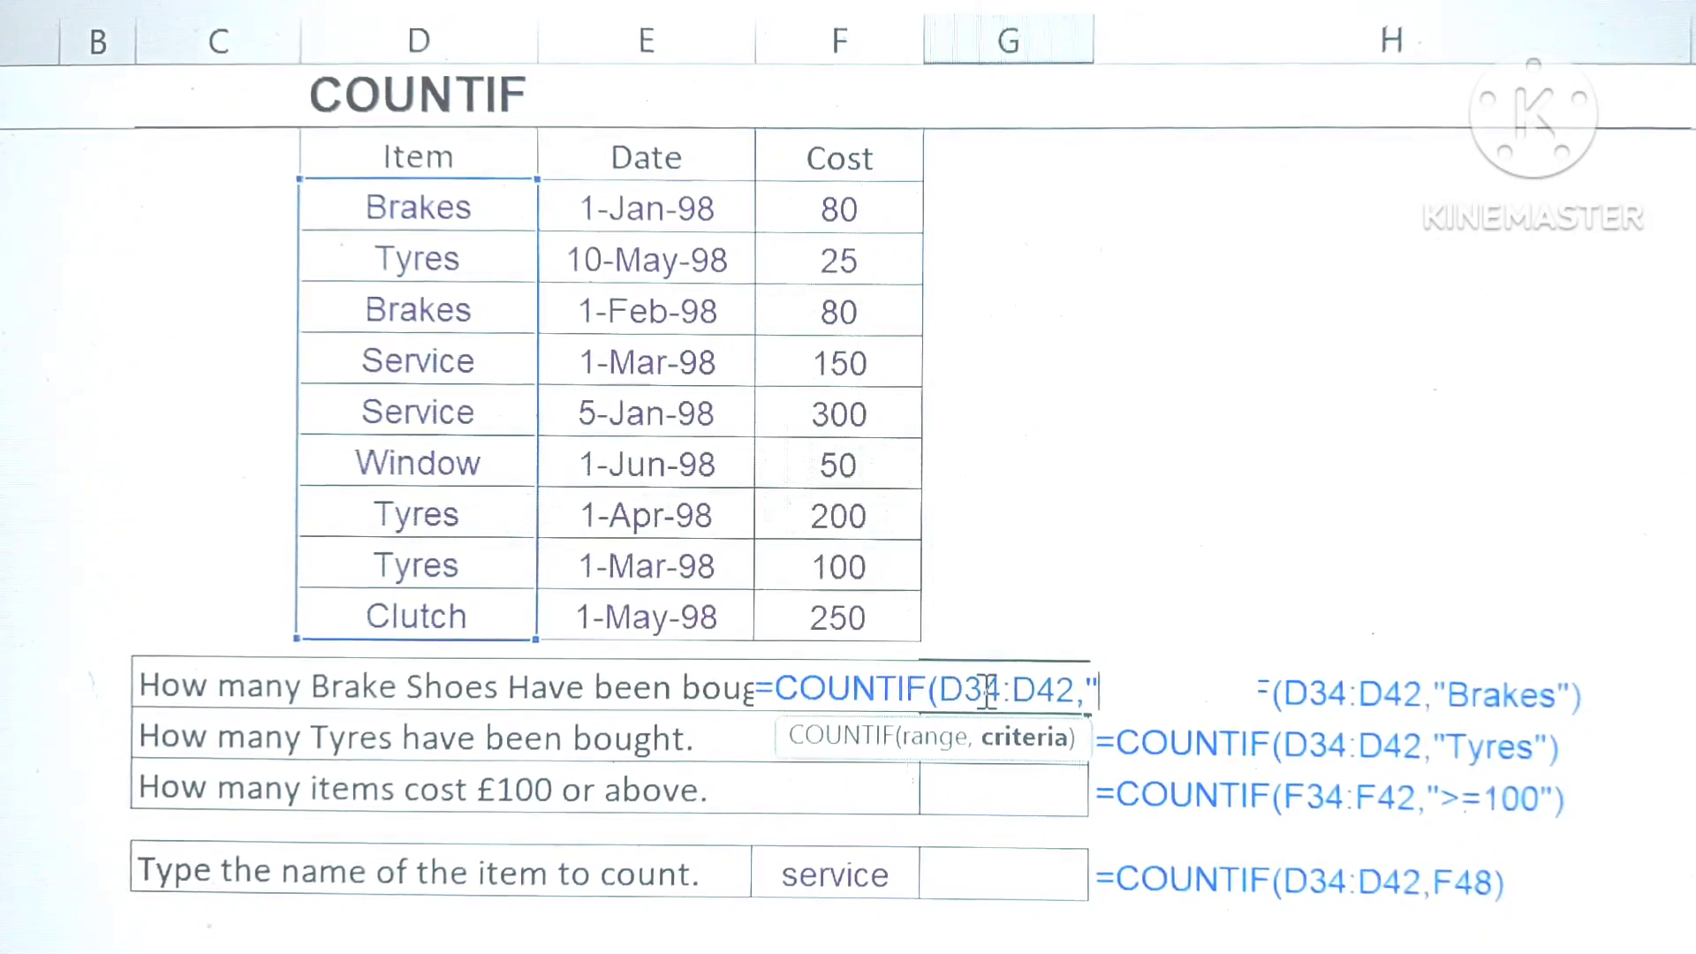
text(Br)
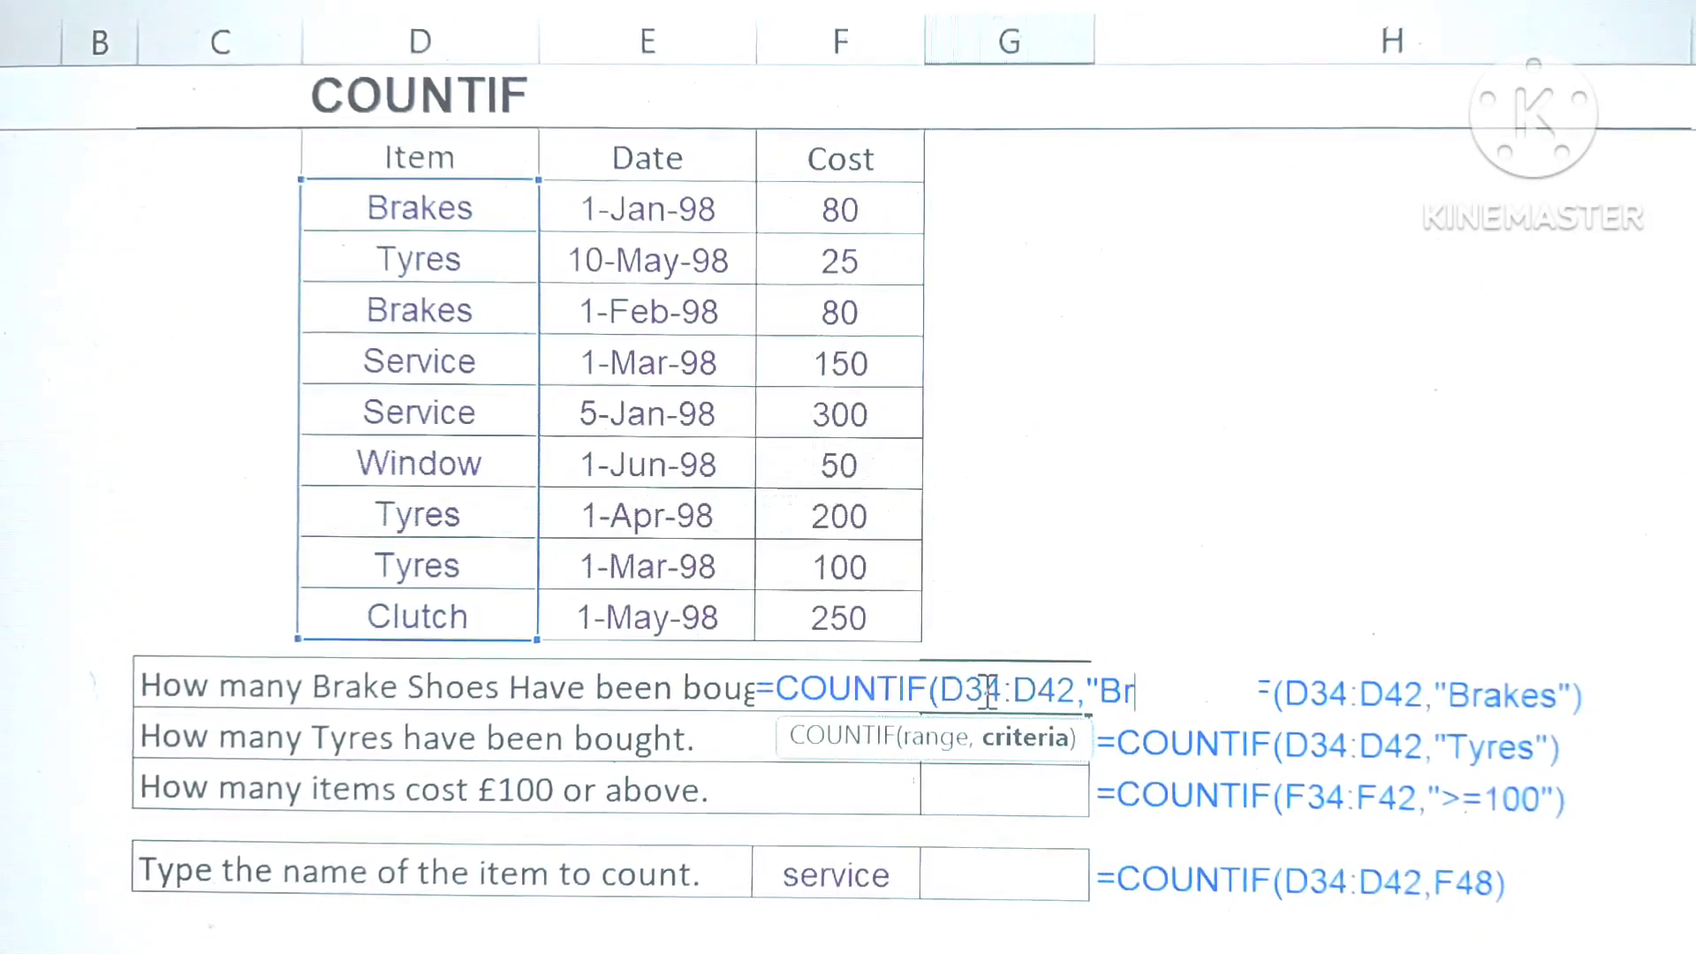
text(akes)
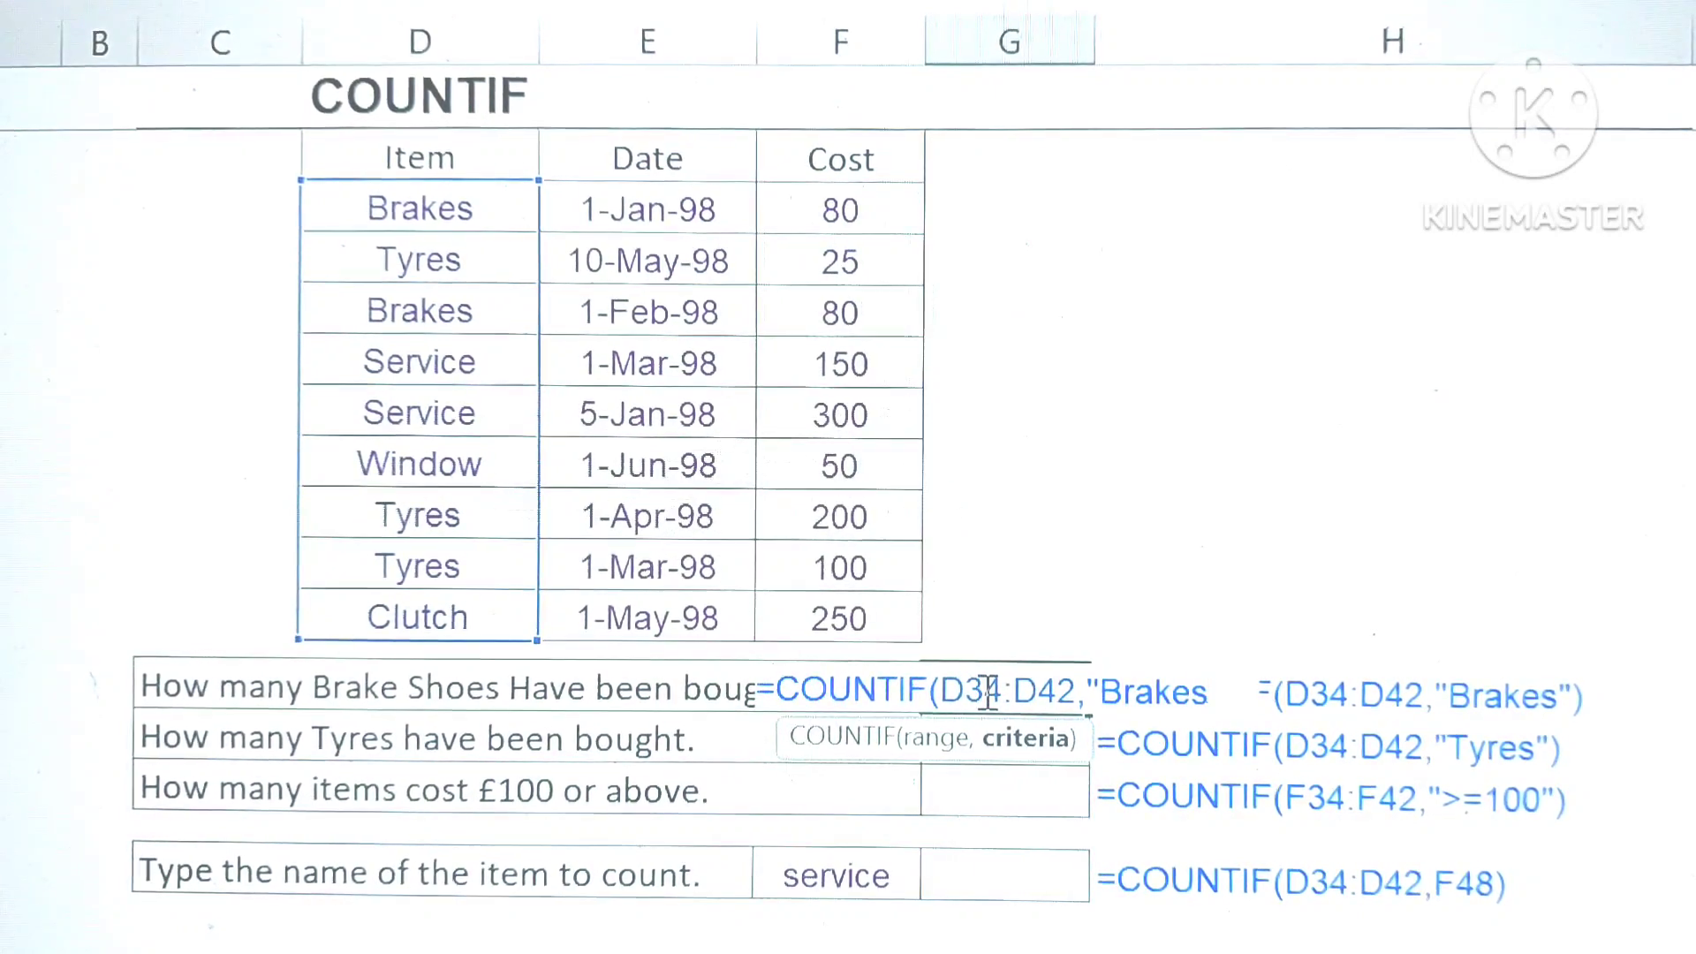
text(")
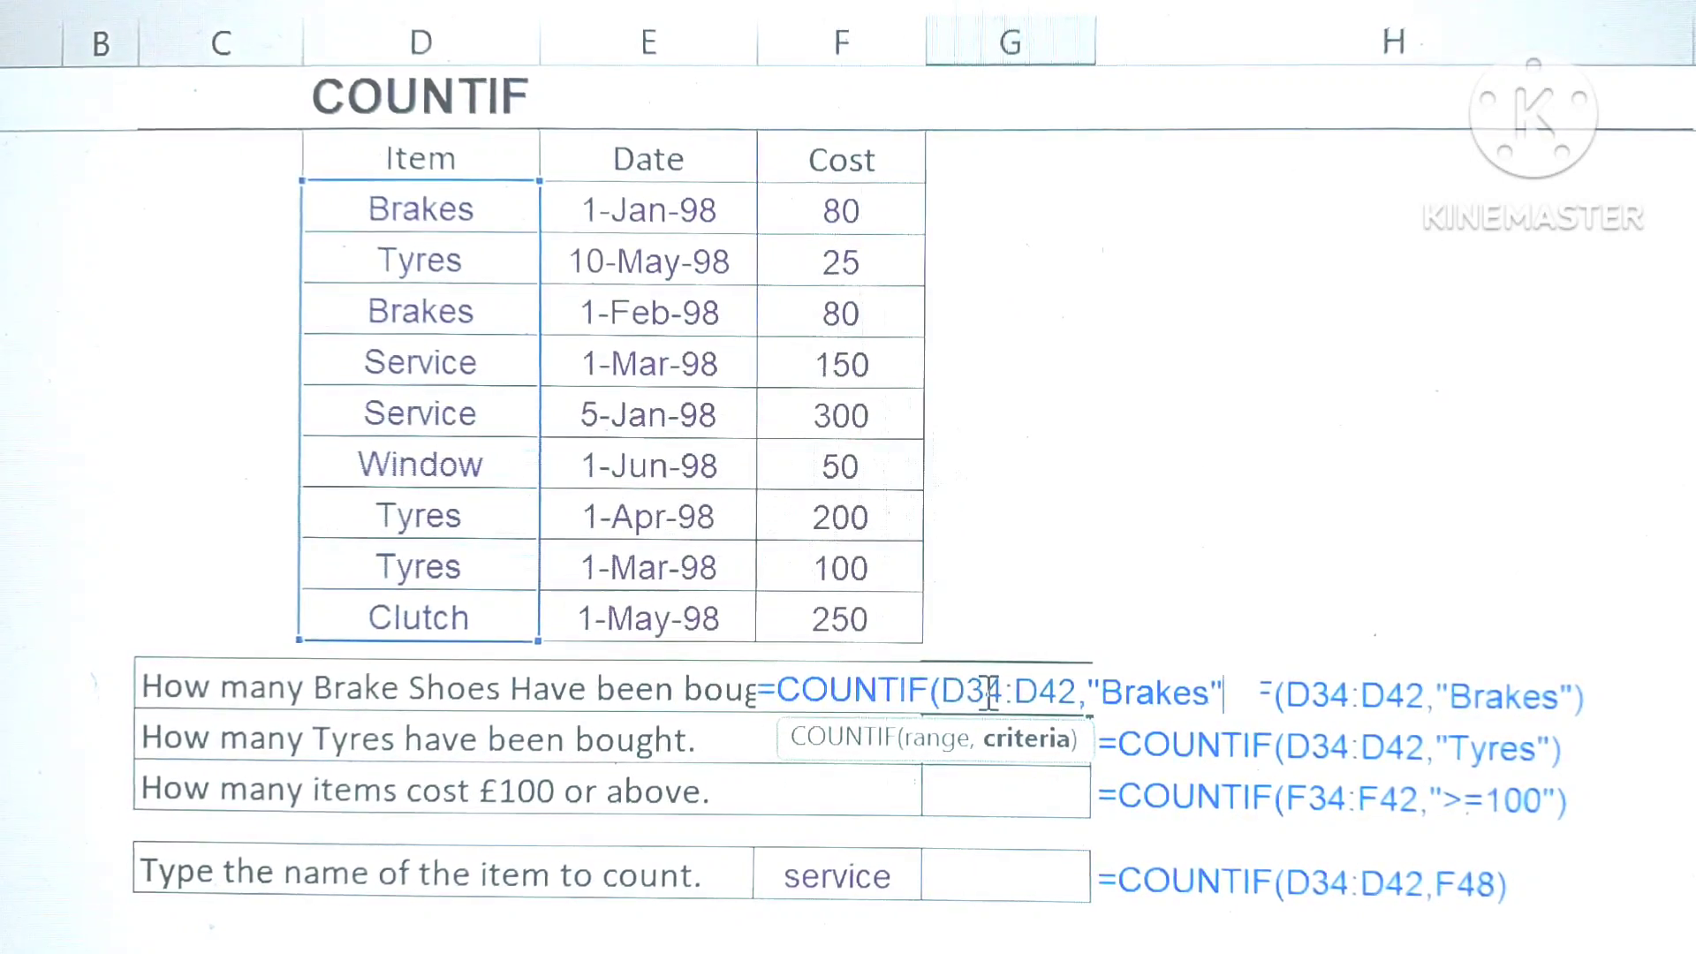
text())
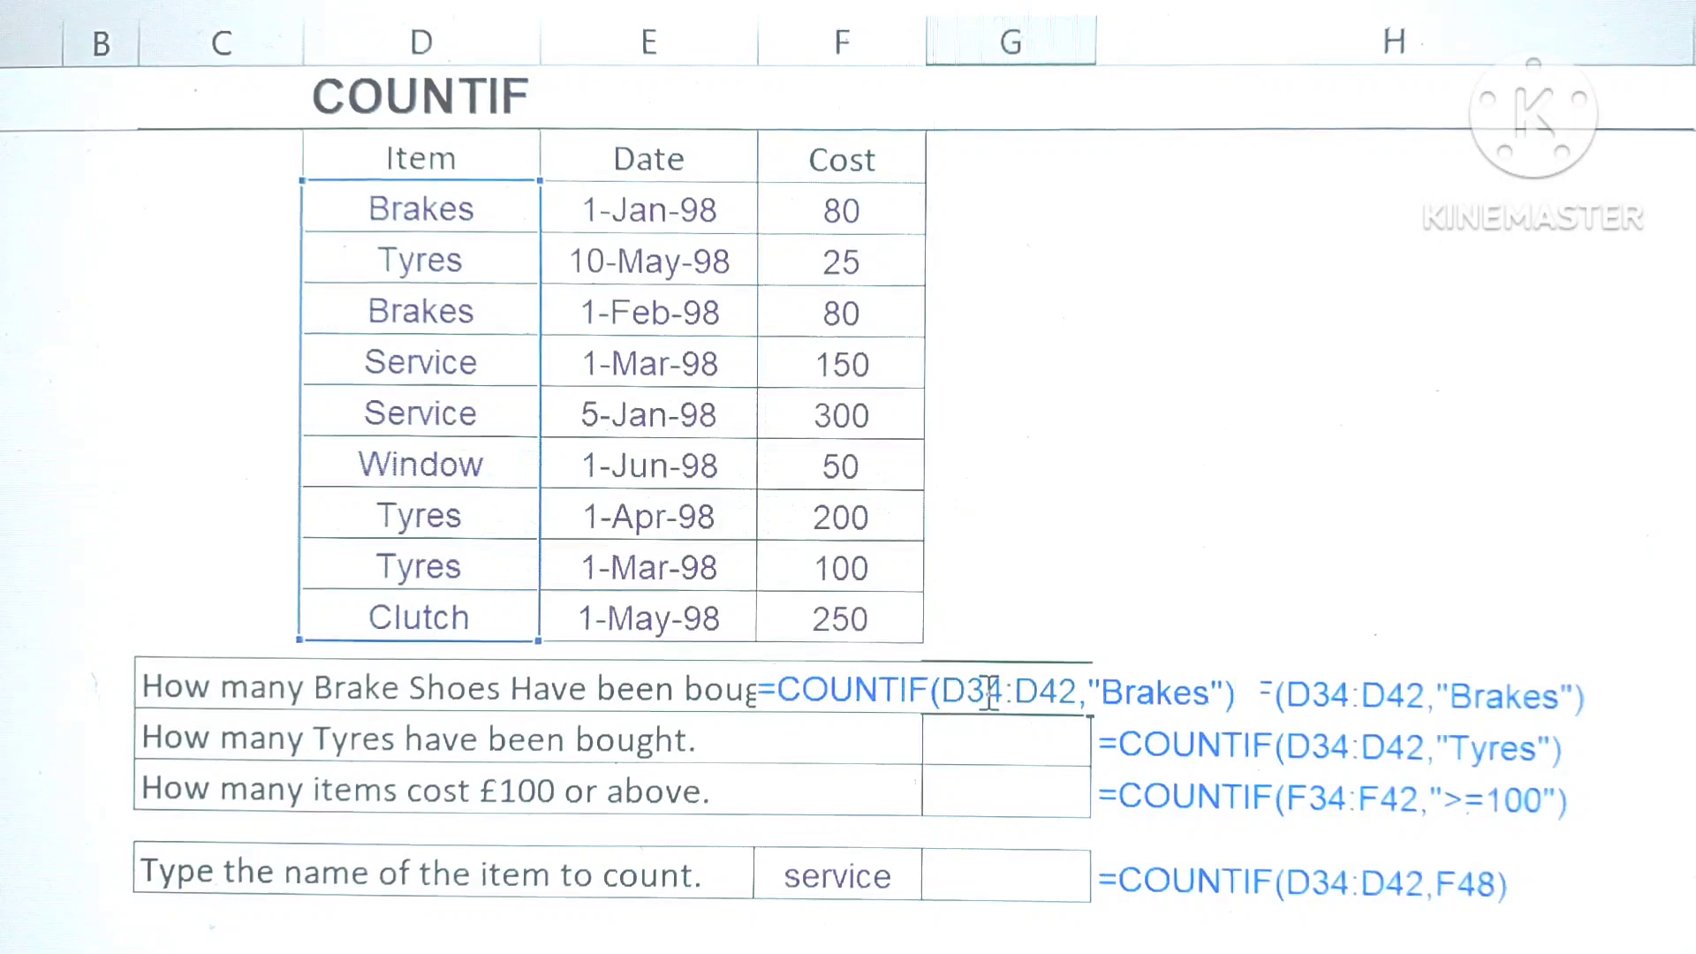
key(Return)
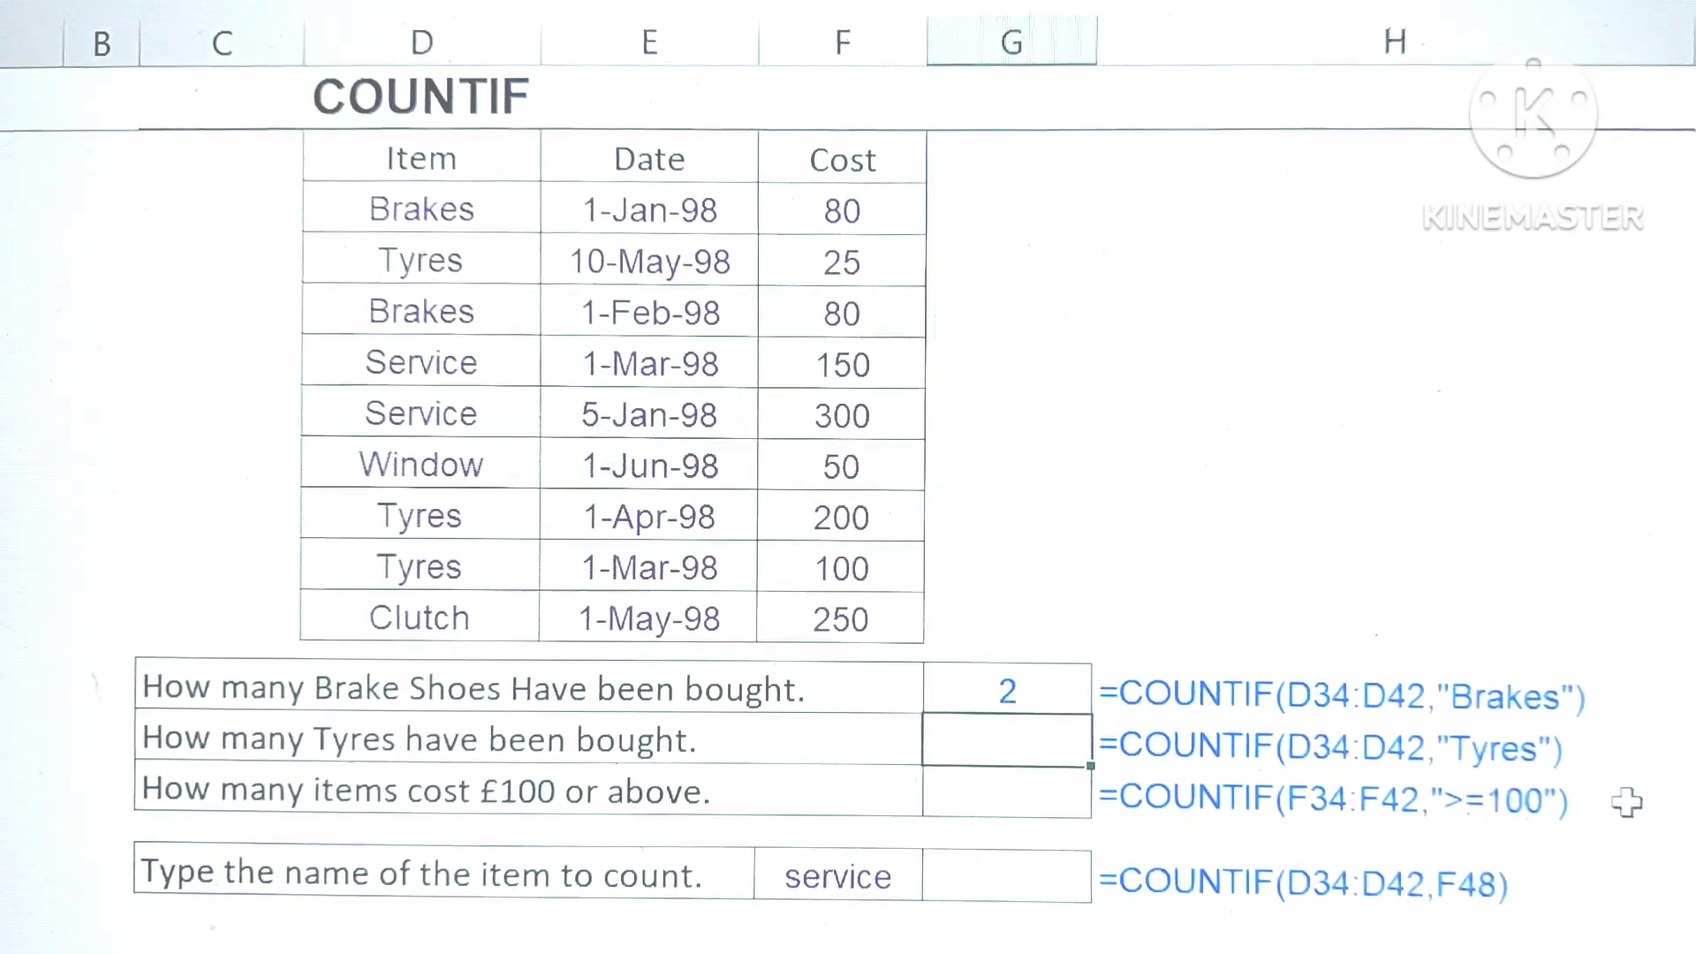
Start a COUNTIF formula in the tyres answer cell G45 with the item list D34:D42 as its range
click(338, 751)
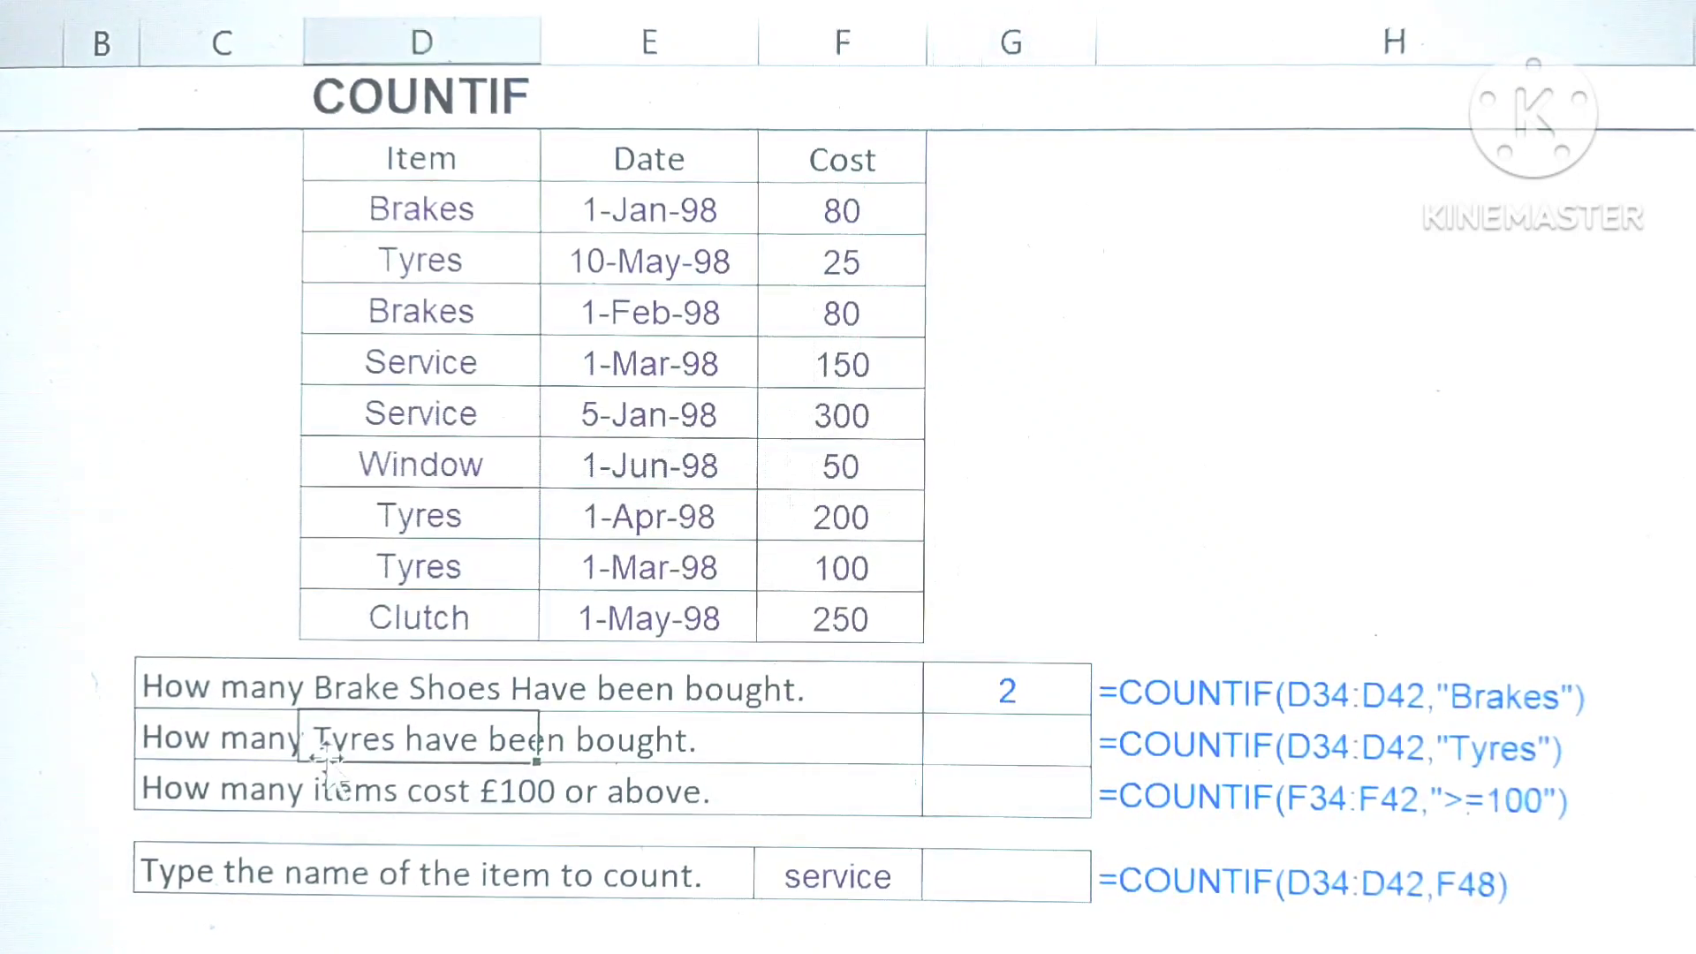
click(190, 752)
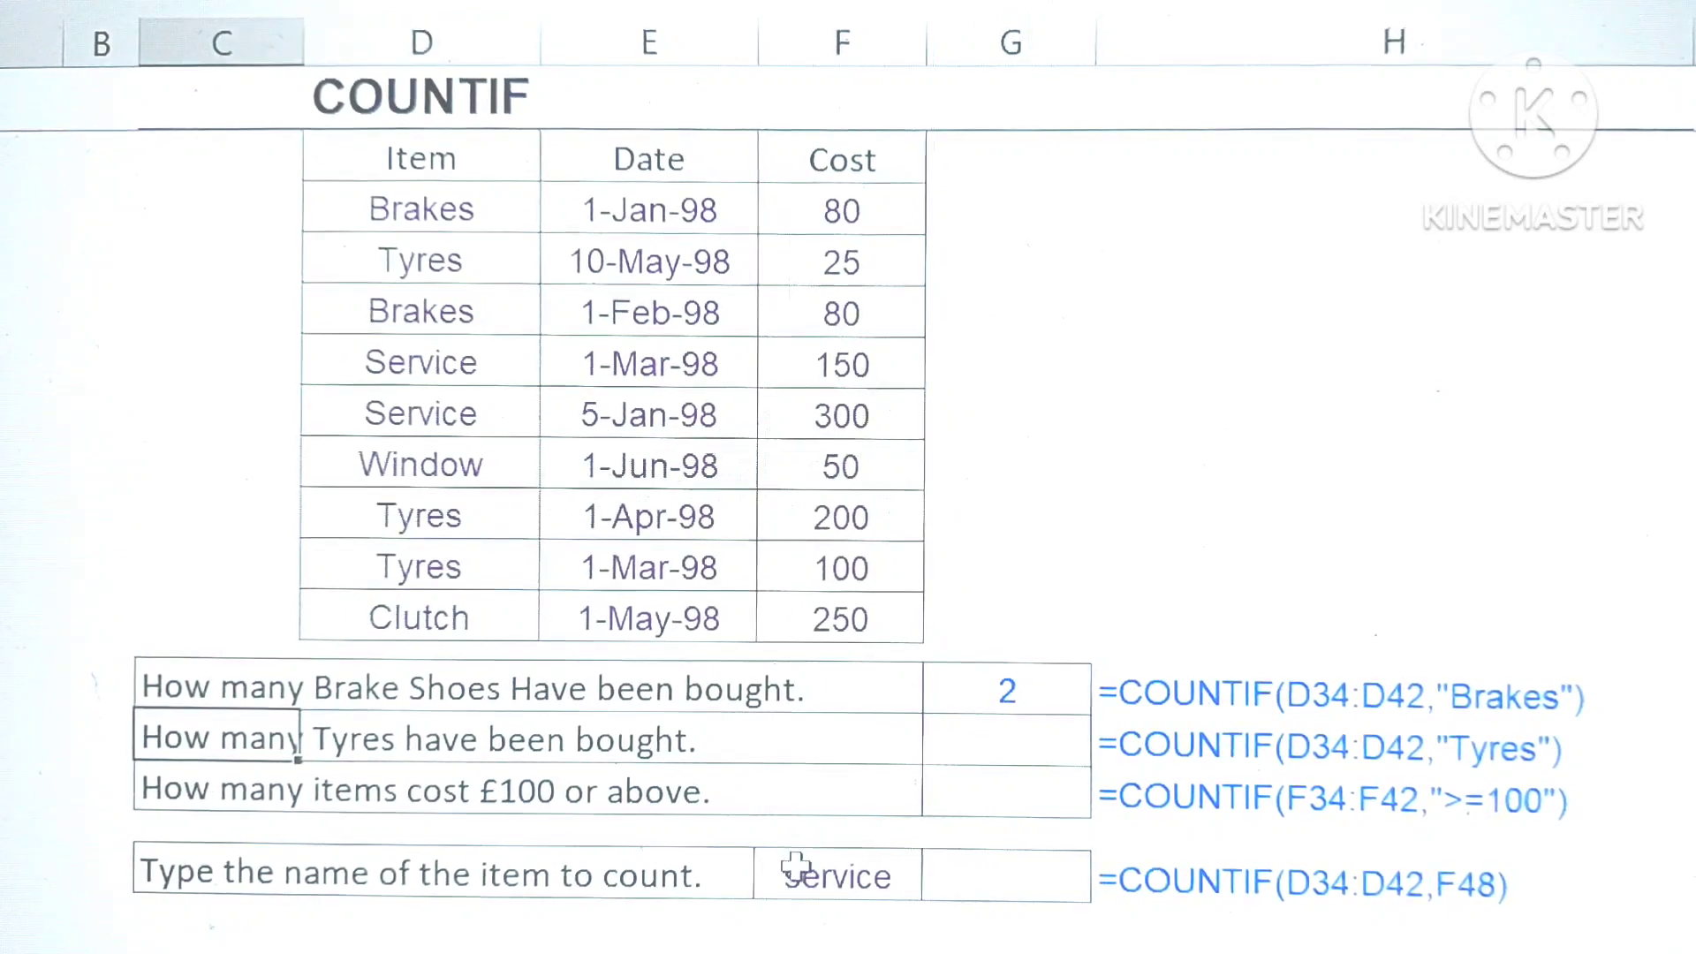
click(982, 745)
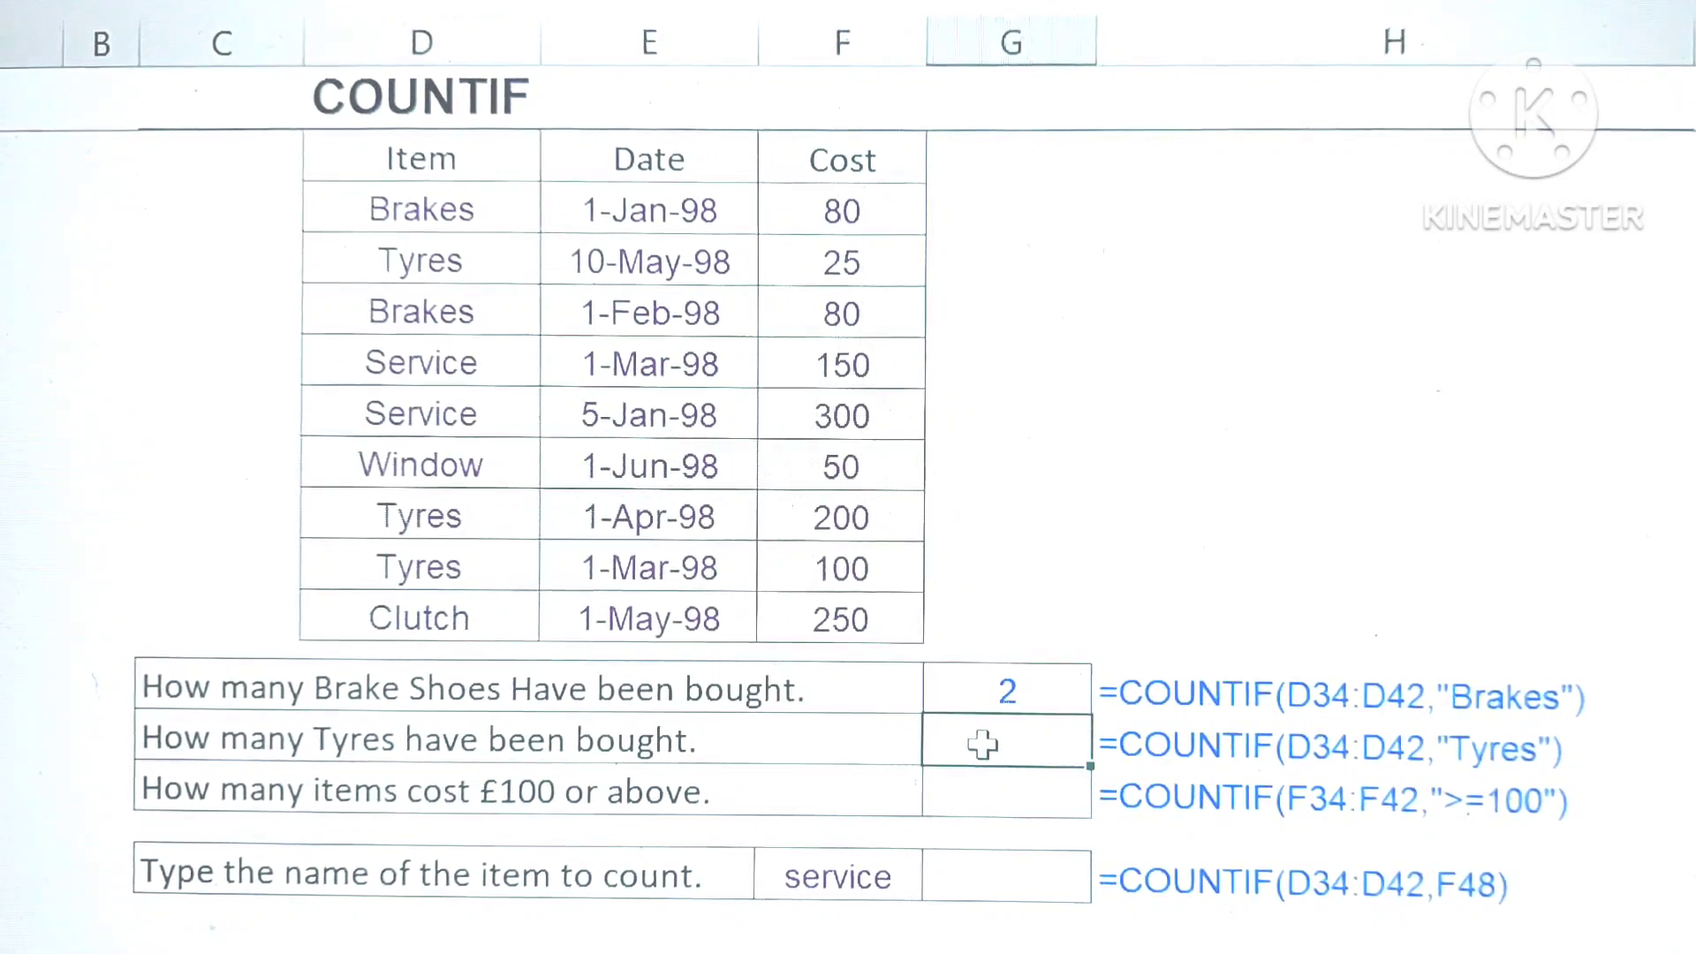
text(=count)
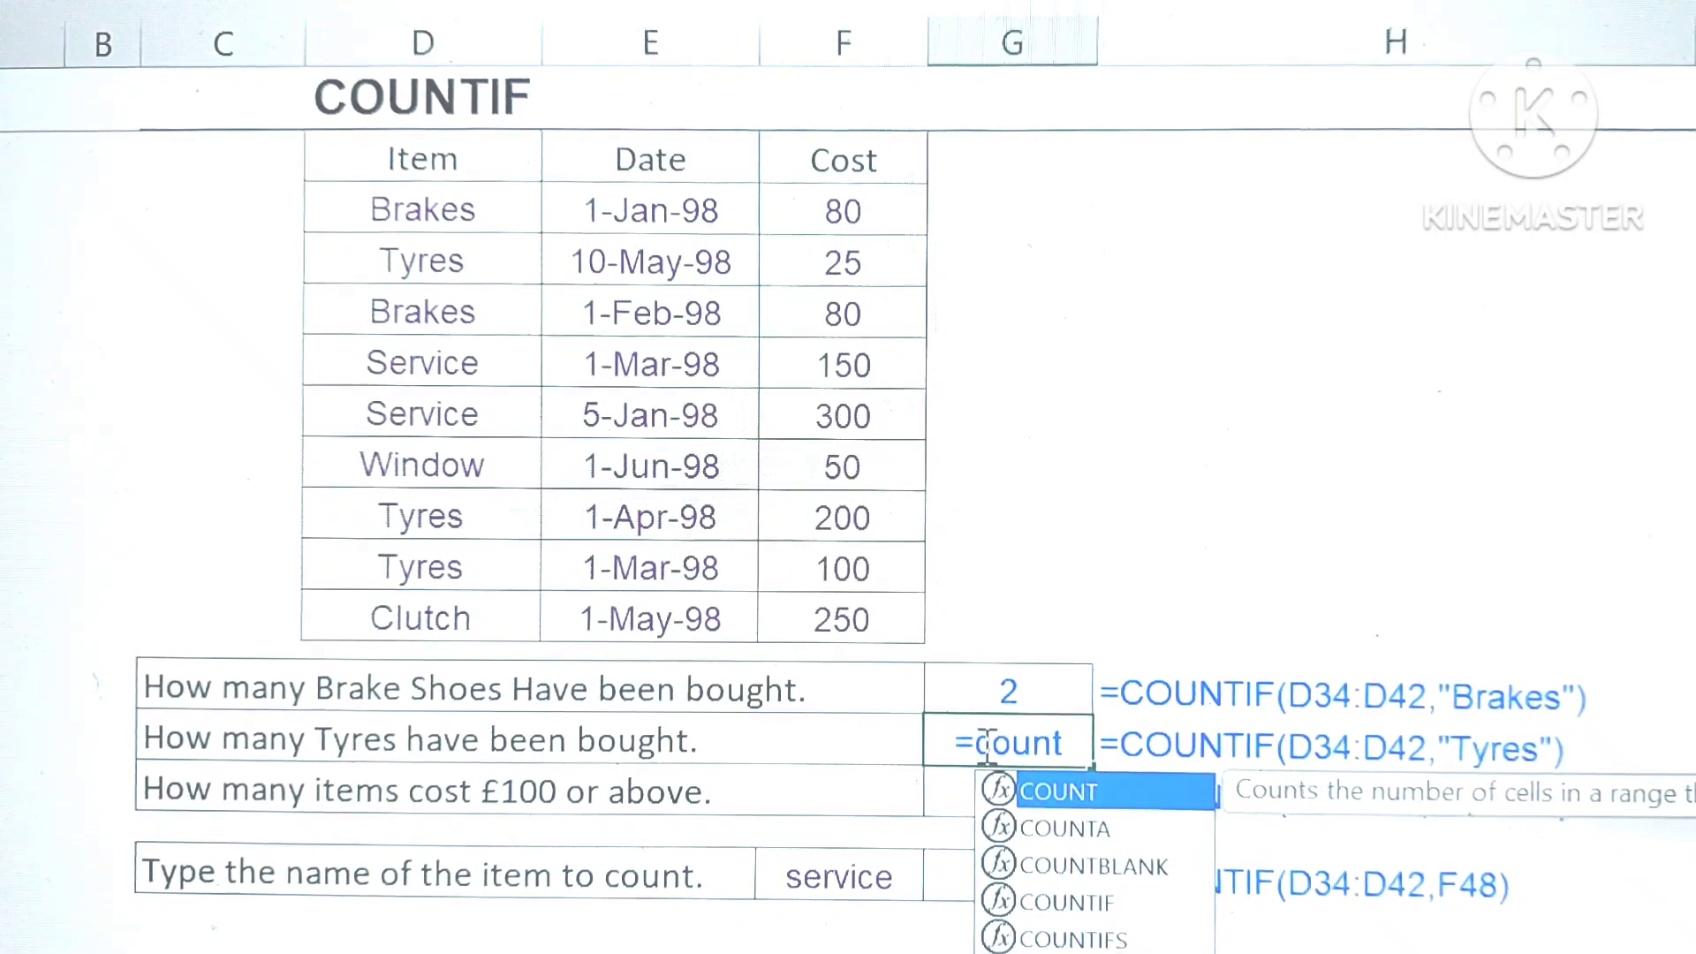
text(if)
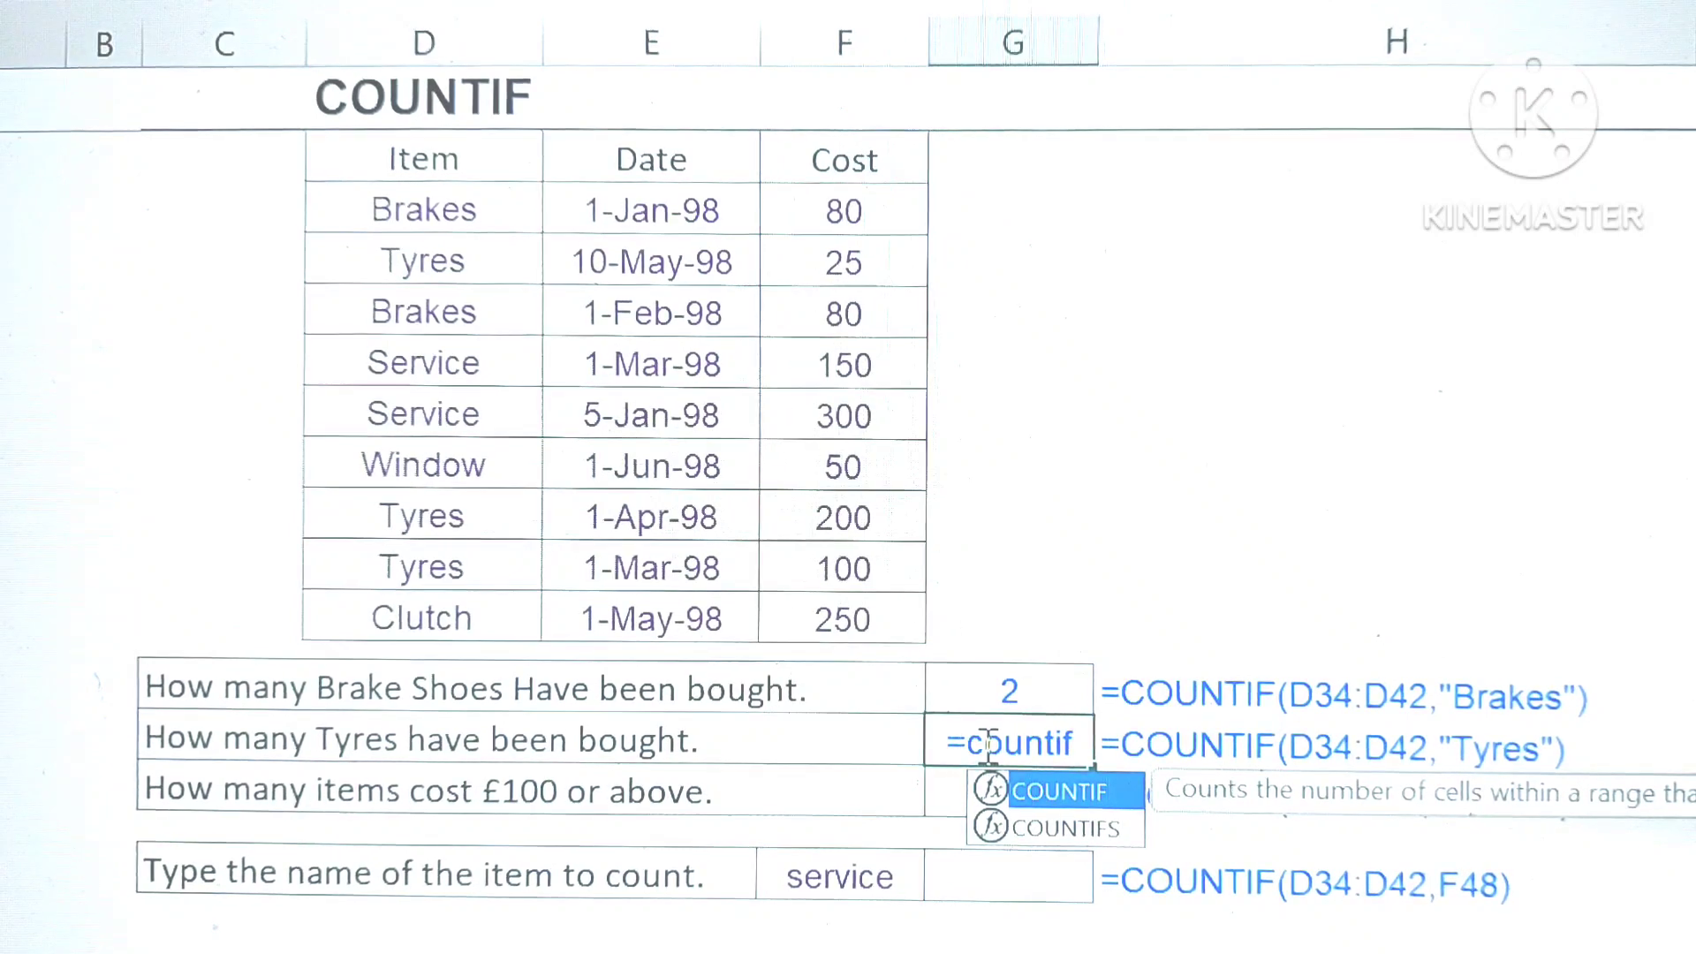
key(Tab)
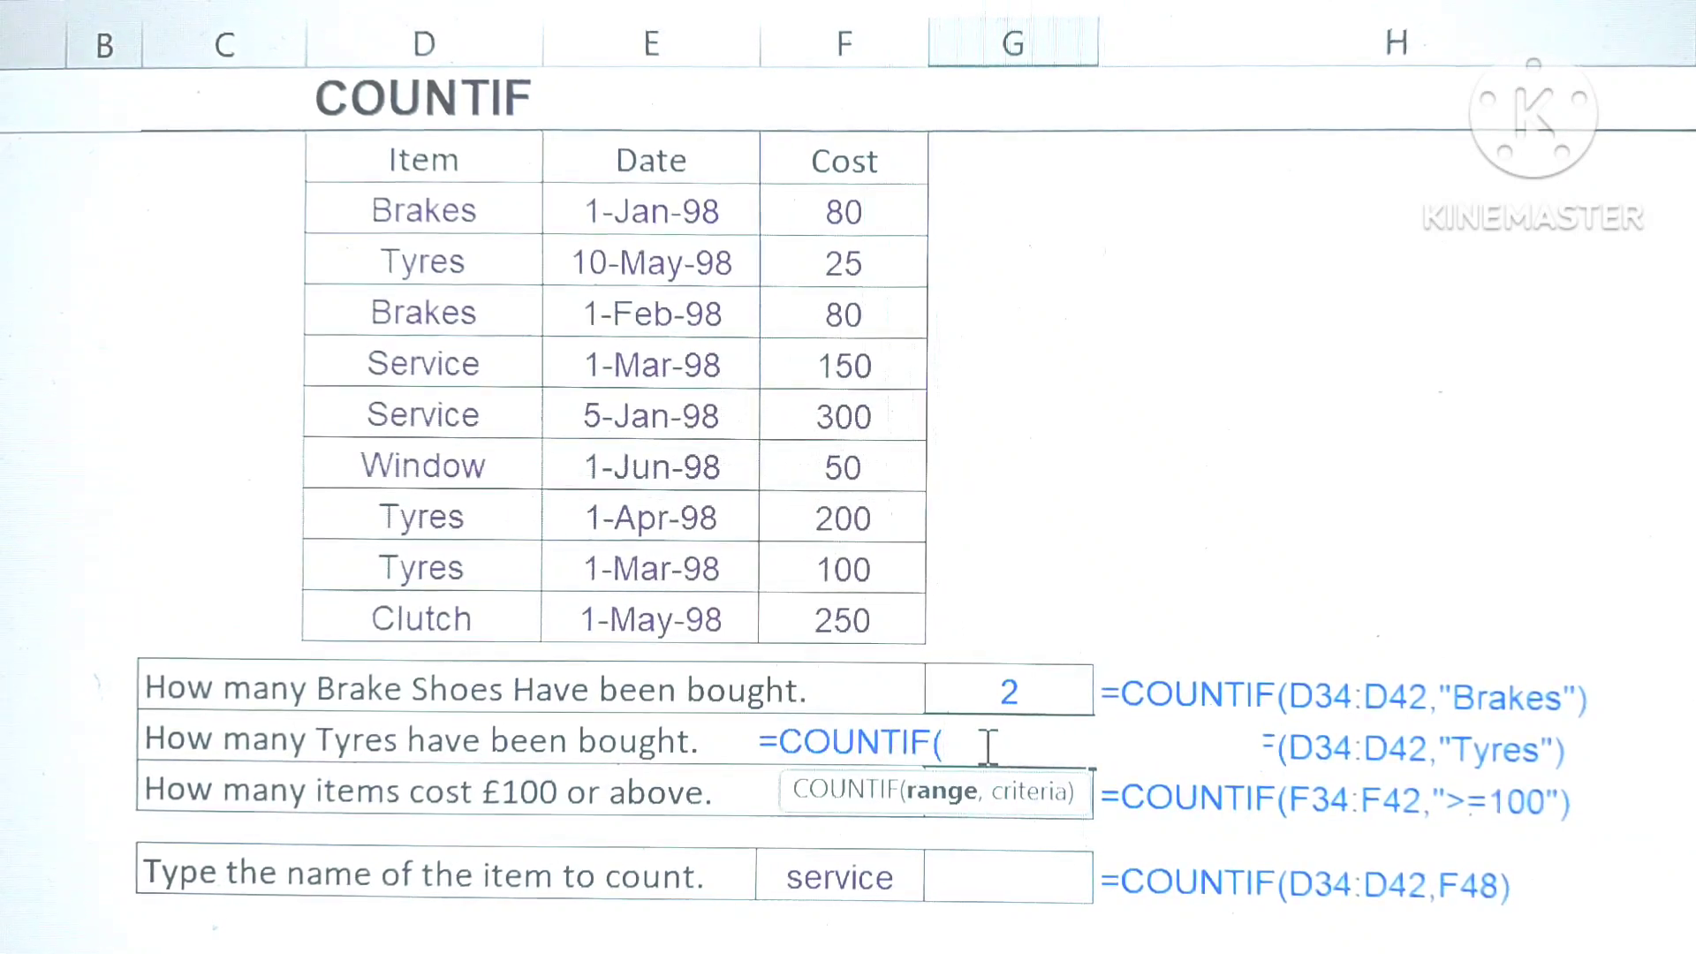
key(Left)
key(Left)
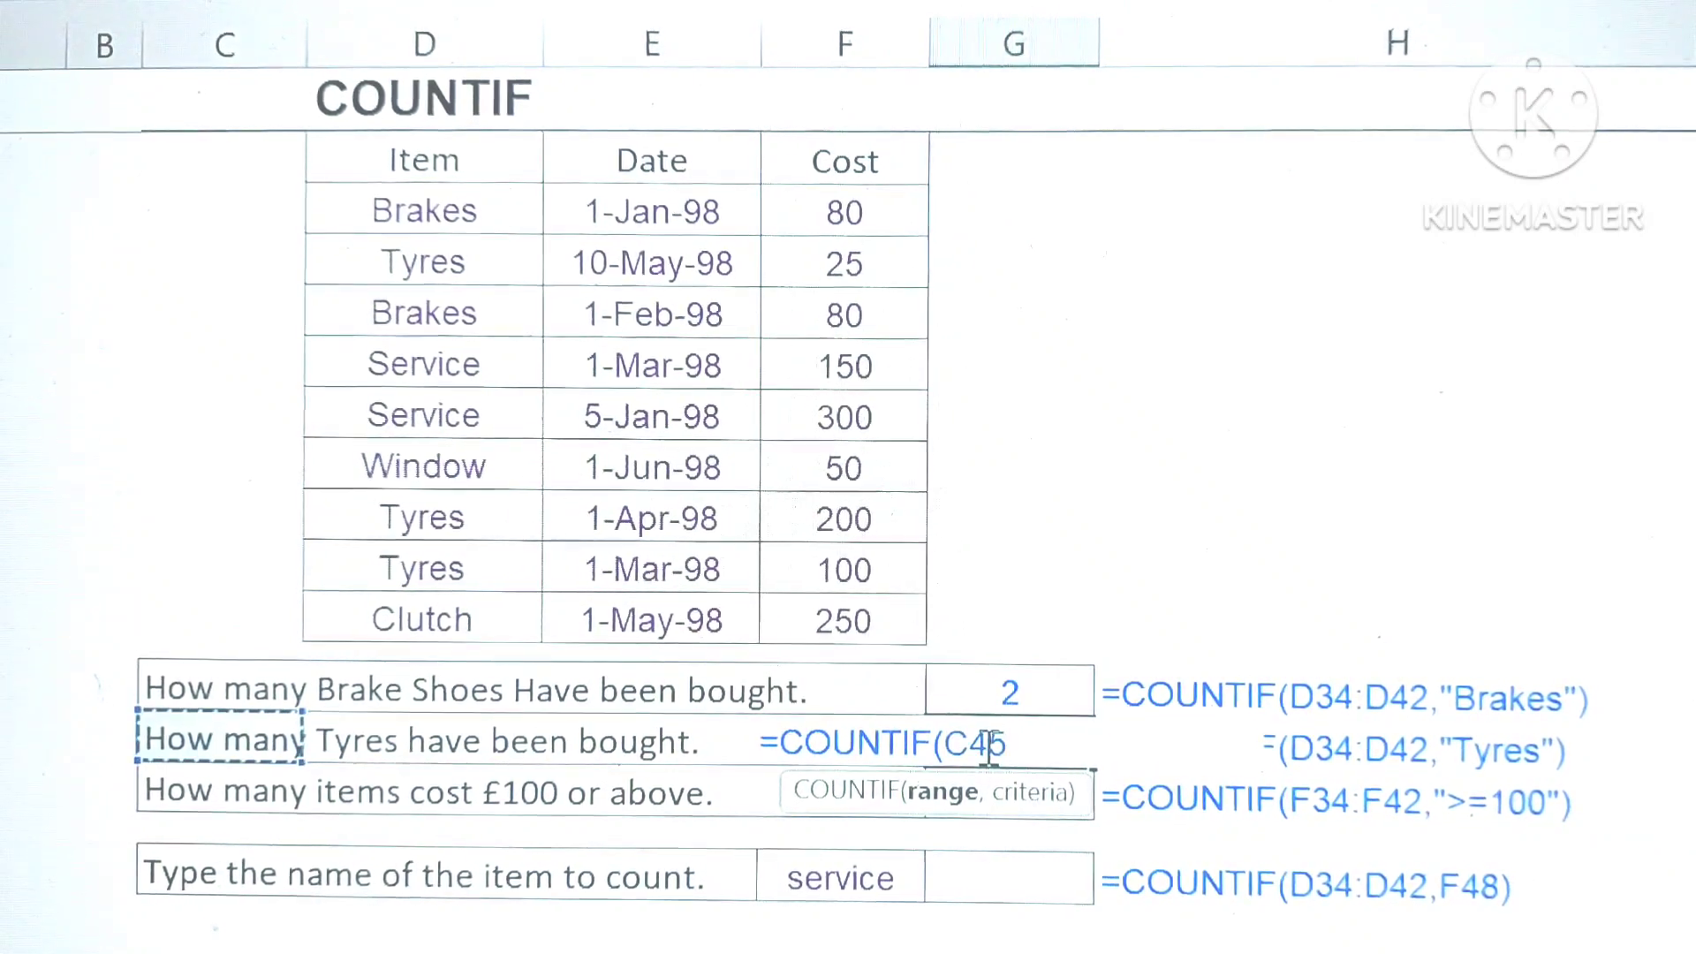
key(Right)
key(Up)
key(Up)
key(Up)
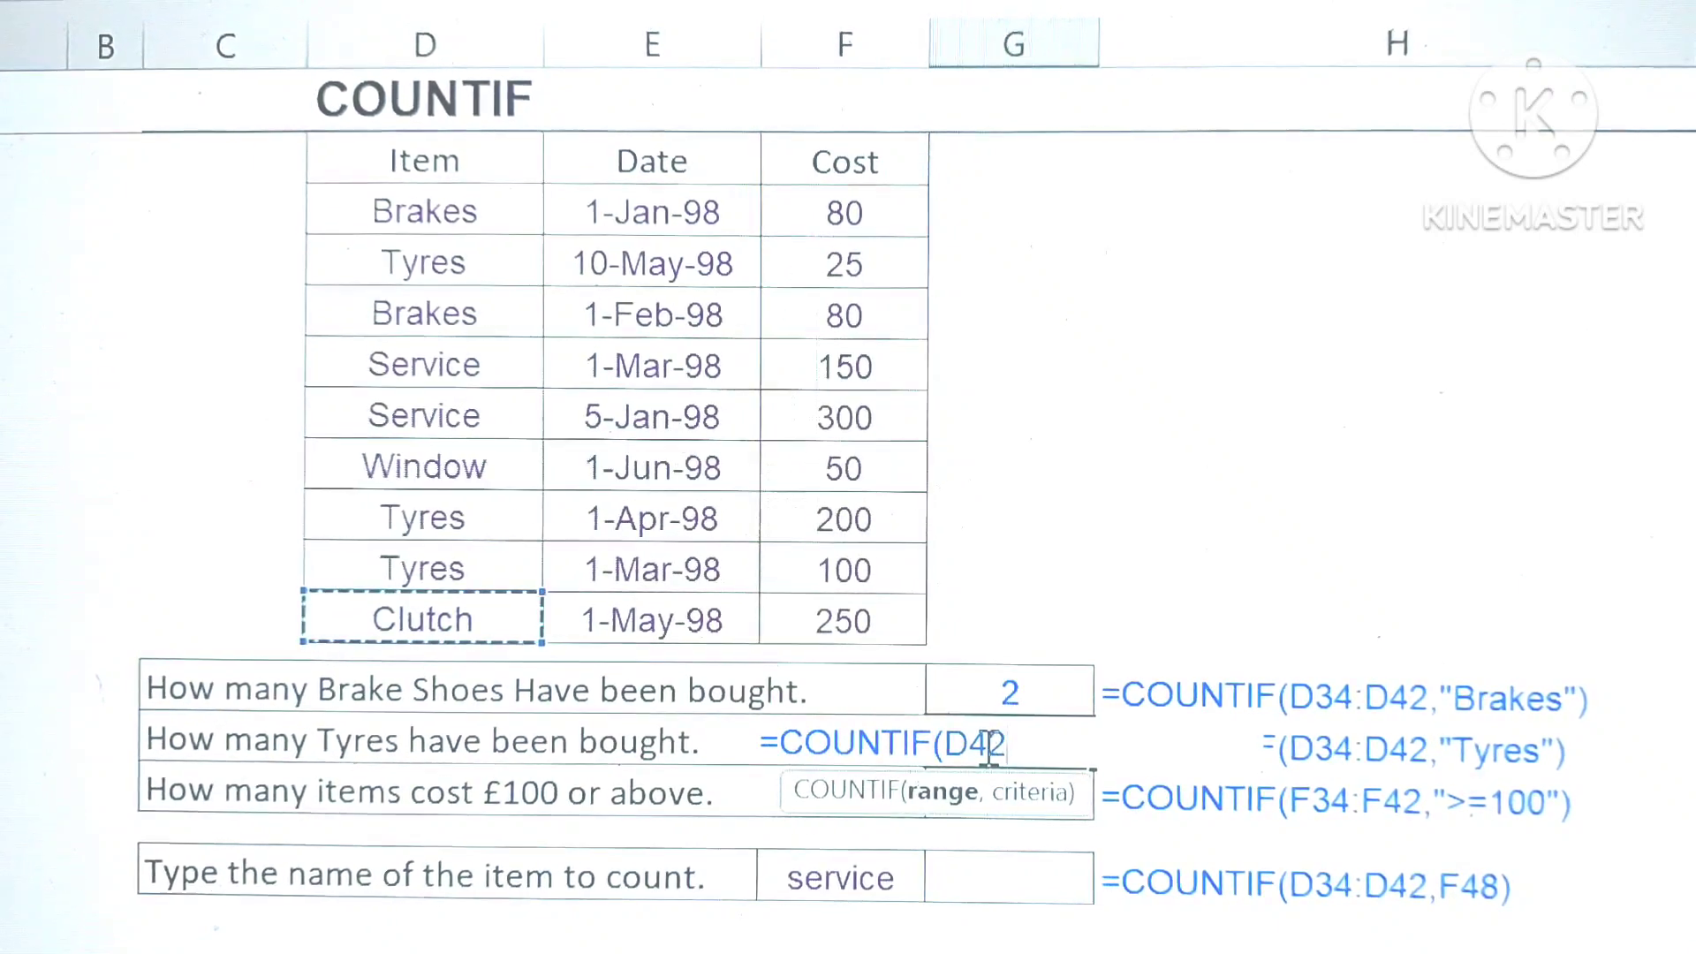
key(shift+Up)
key(shift+Up)
key(shift+Up)
key(shift+Up)
key(shift+Up)
key(shift+Up)
key(shift+Up)
key(shift+Up)
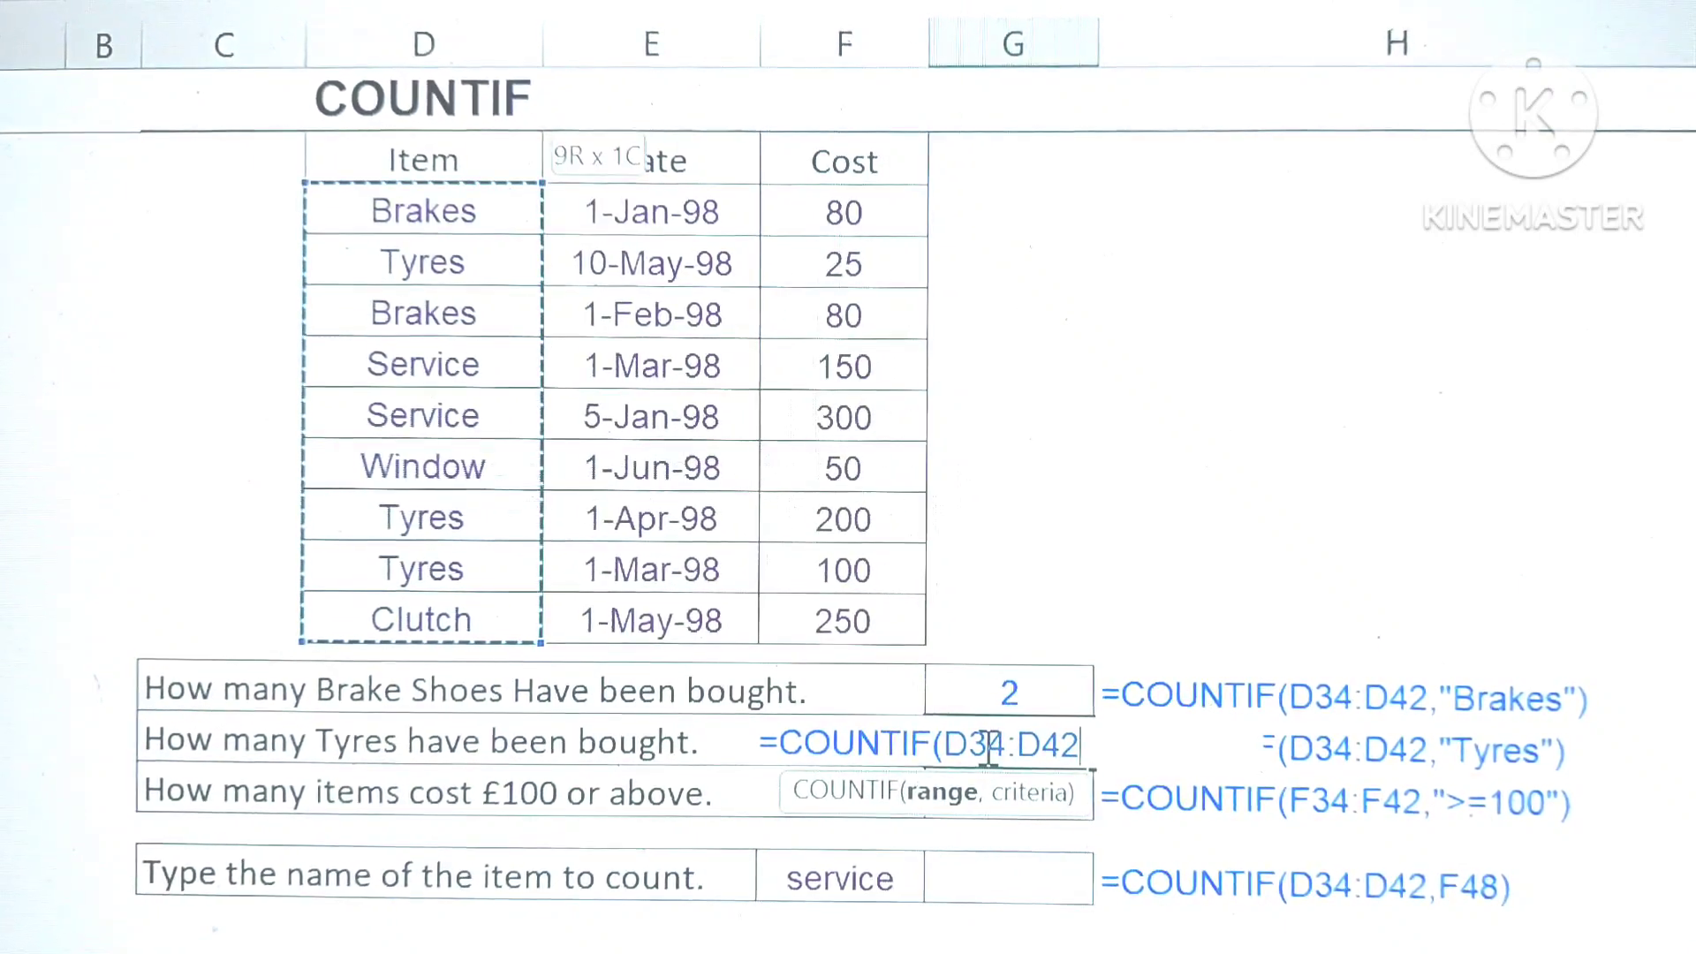
text(,)
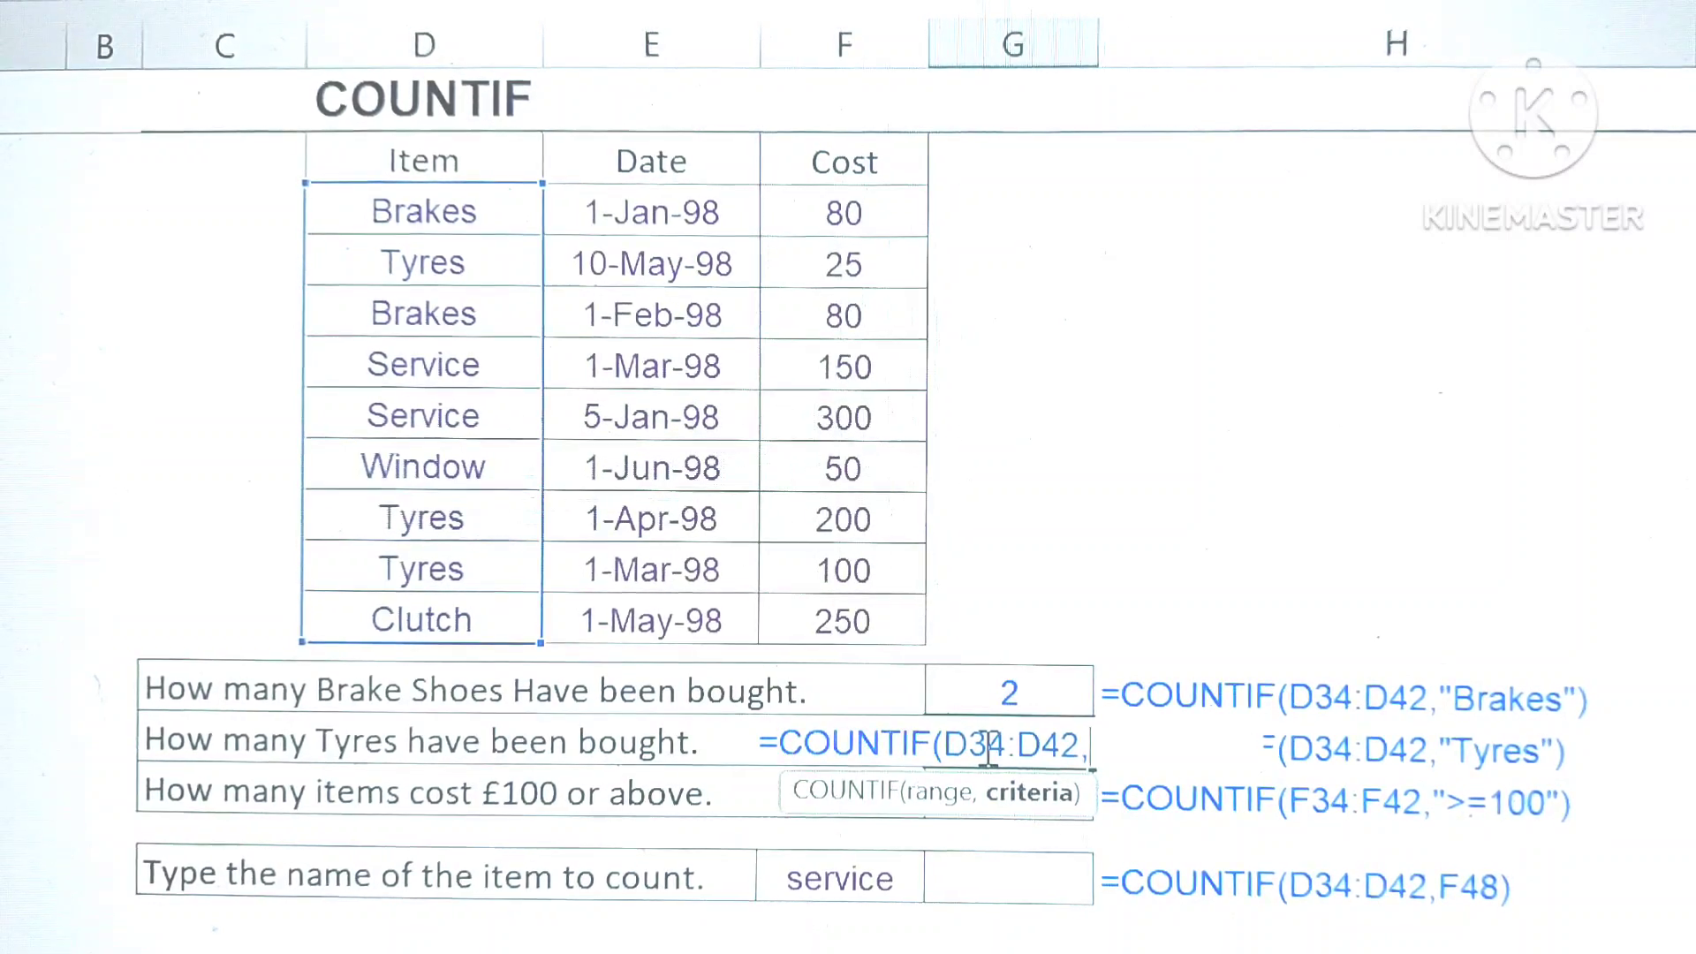
Complete the tyres formula in G45 with the criterion "Tyres" and enter it
text("Ty)
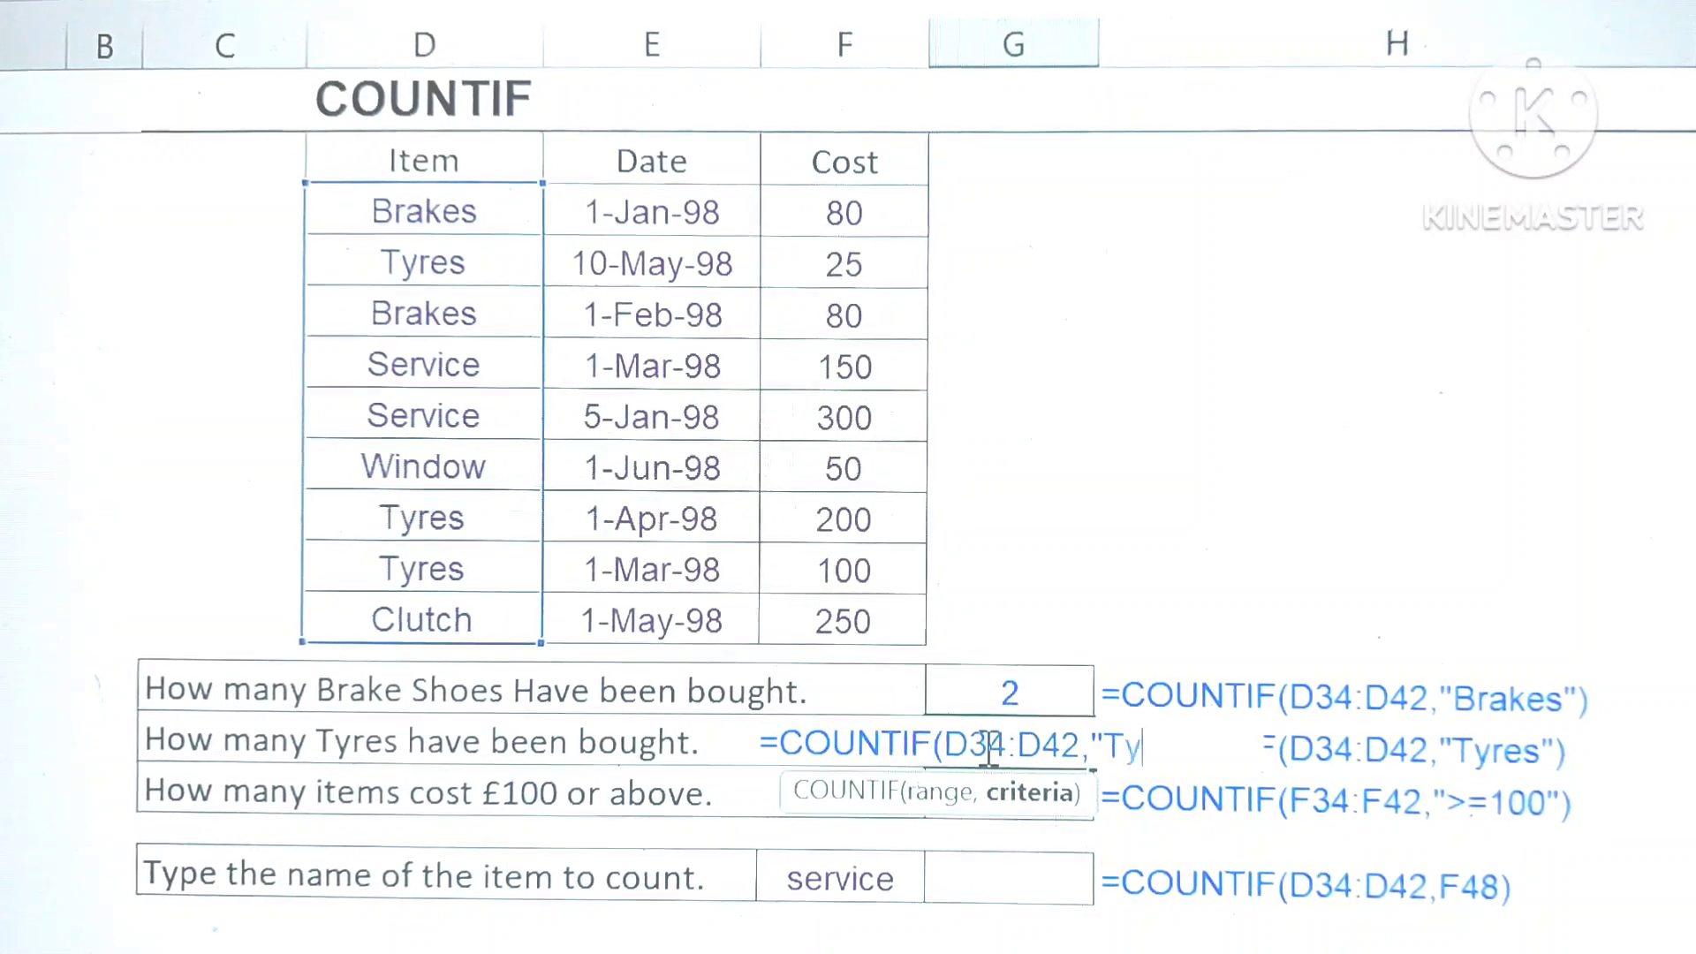
text(res")
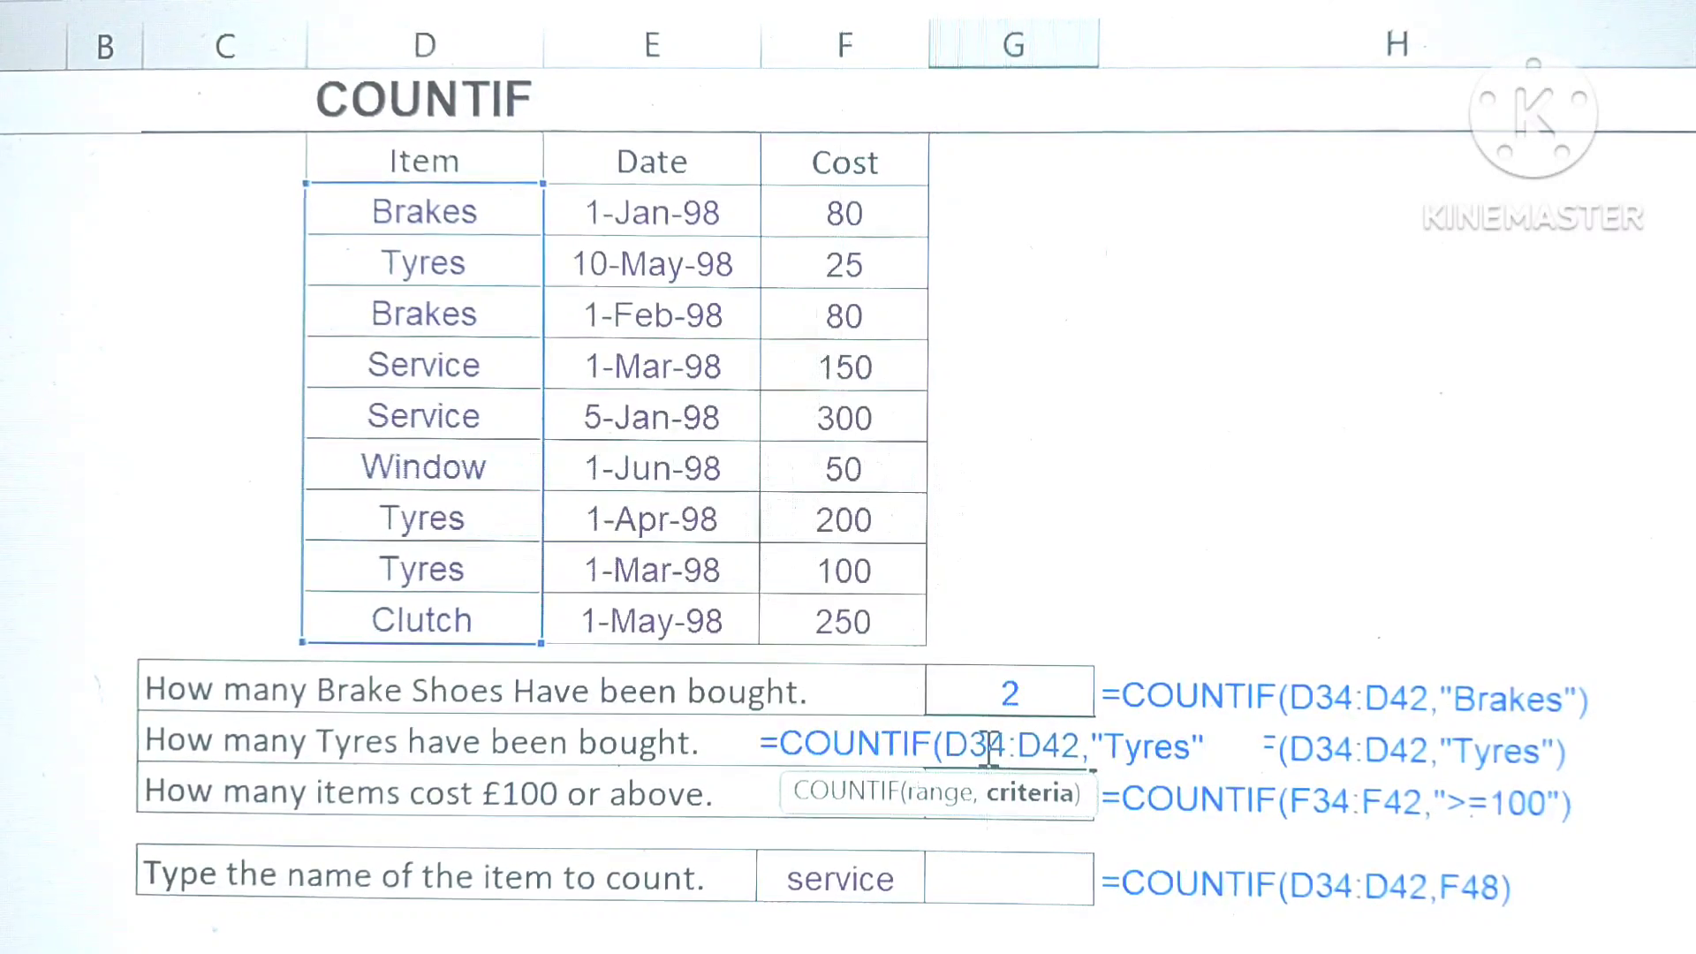
text())
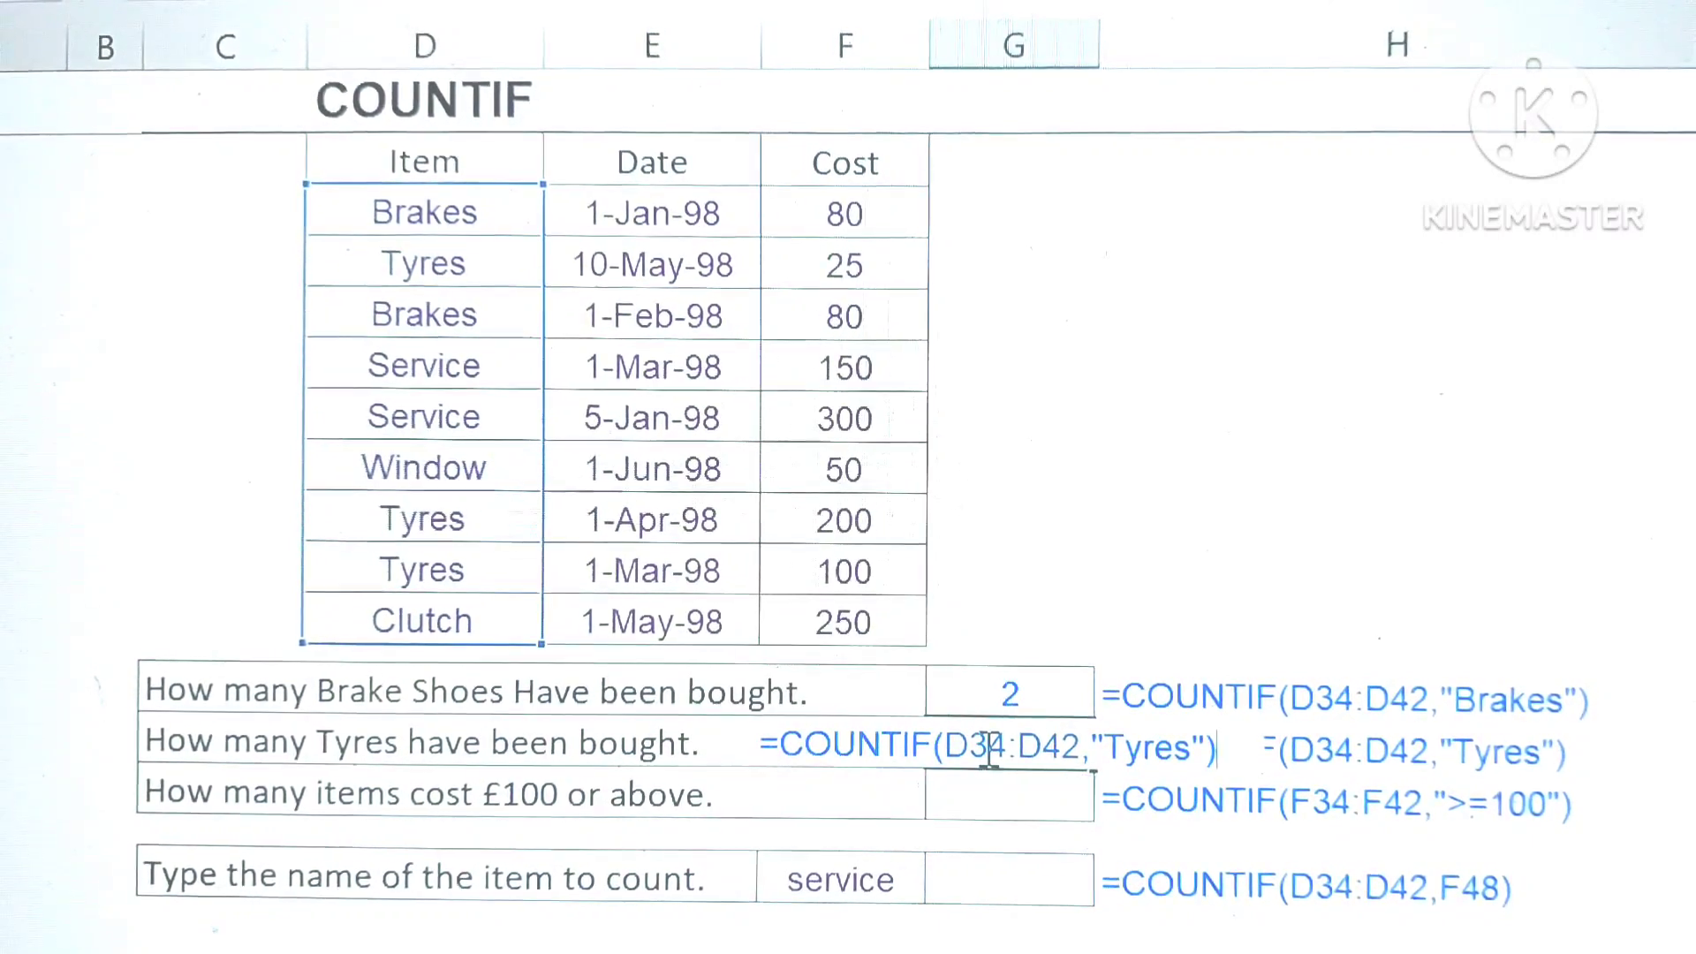
key(Return)
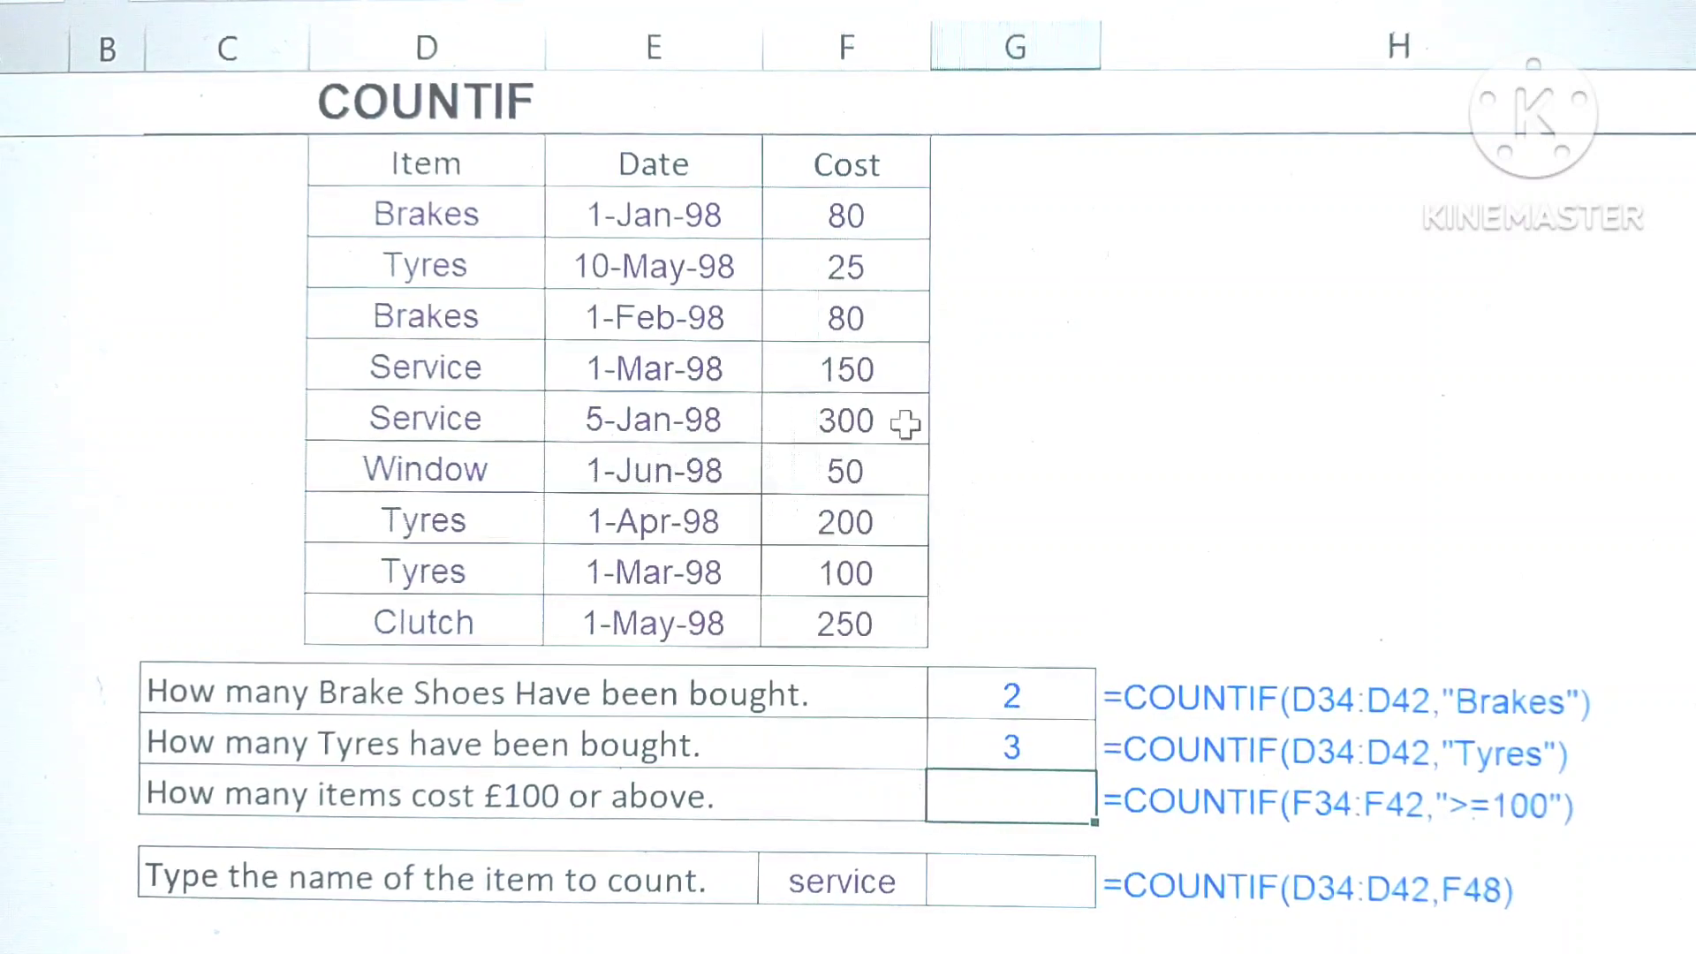
Check the Item entries in the table for the rows that list Tyres
drag(381, 379, 389, 469)
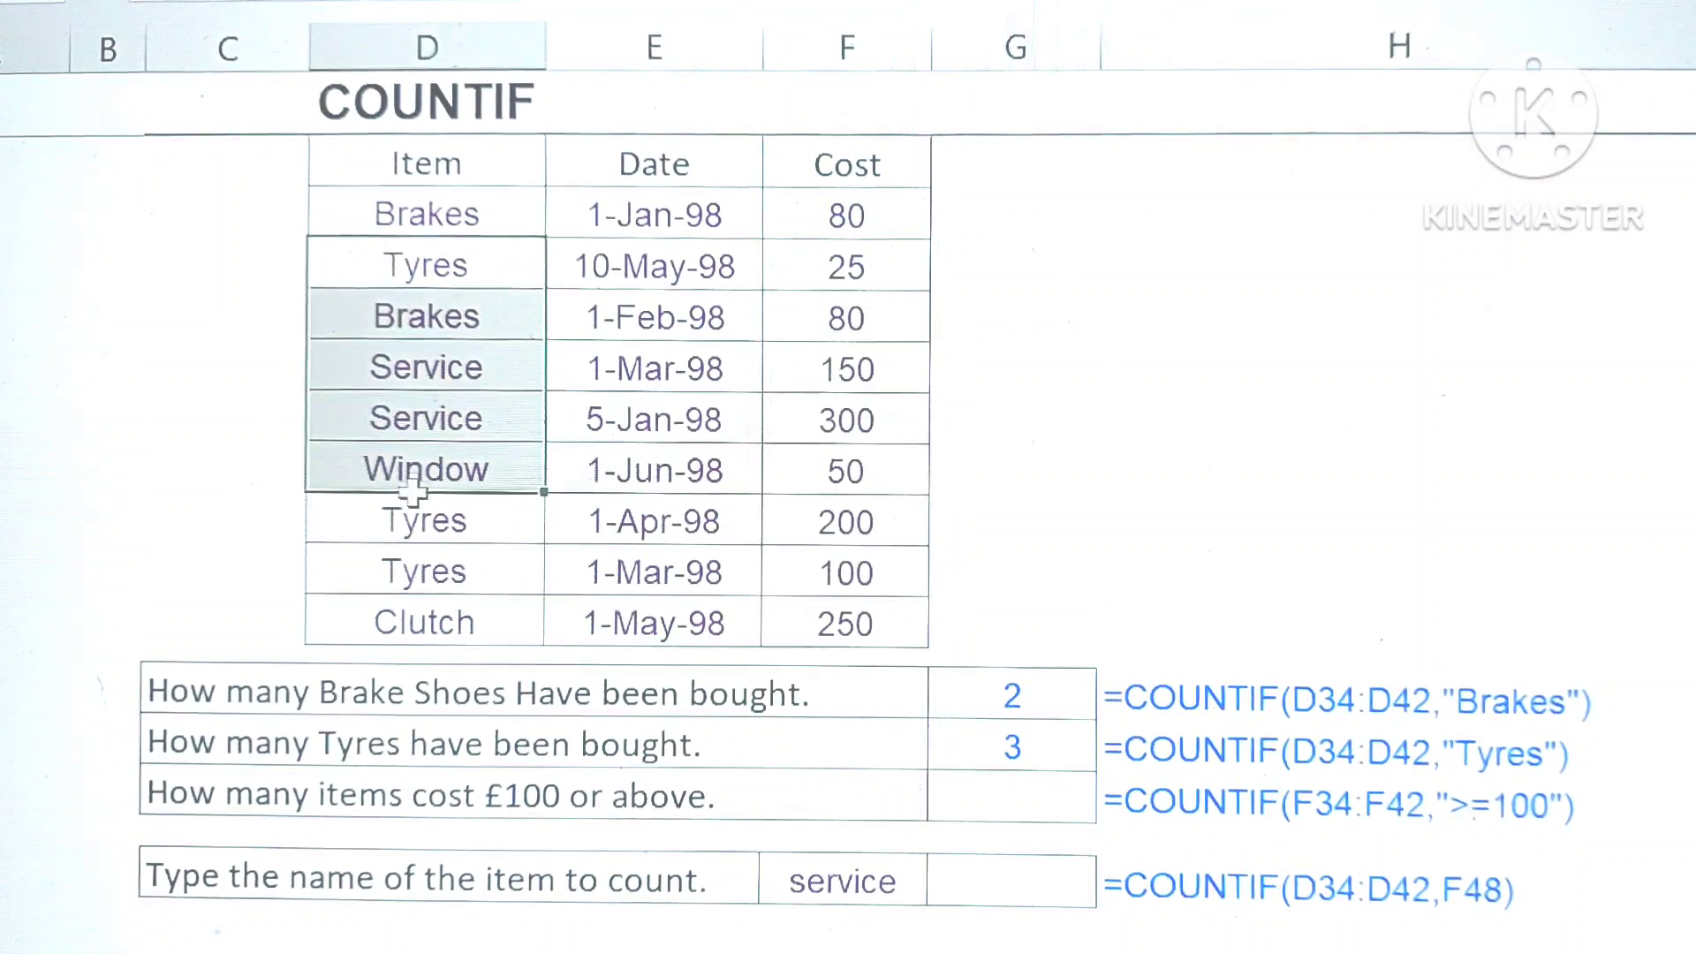
click(422, 519)
click(408, 572)
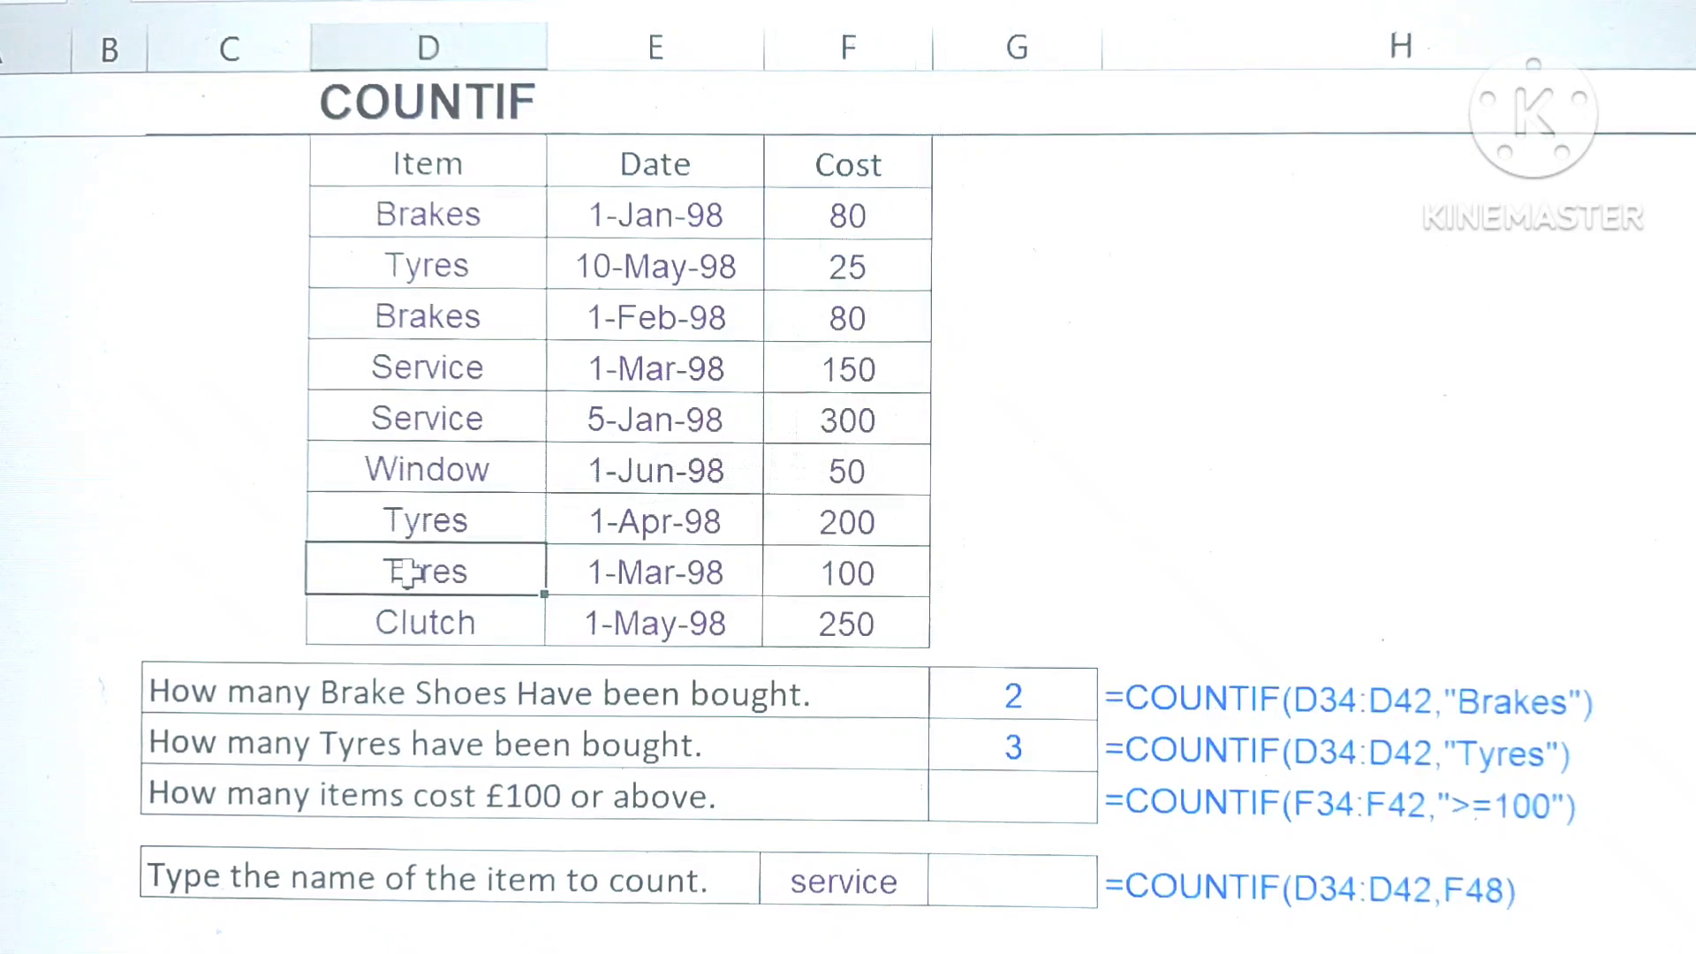
click(999, 779)
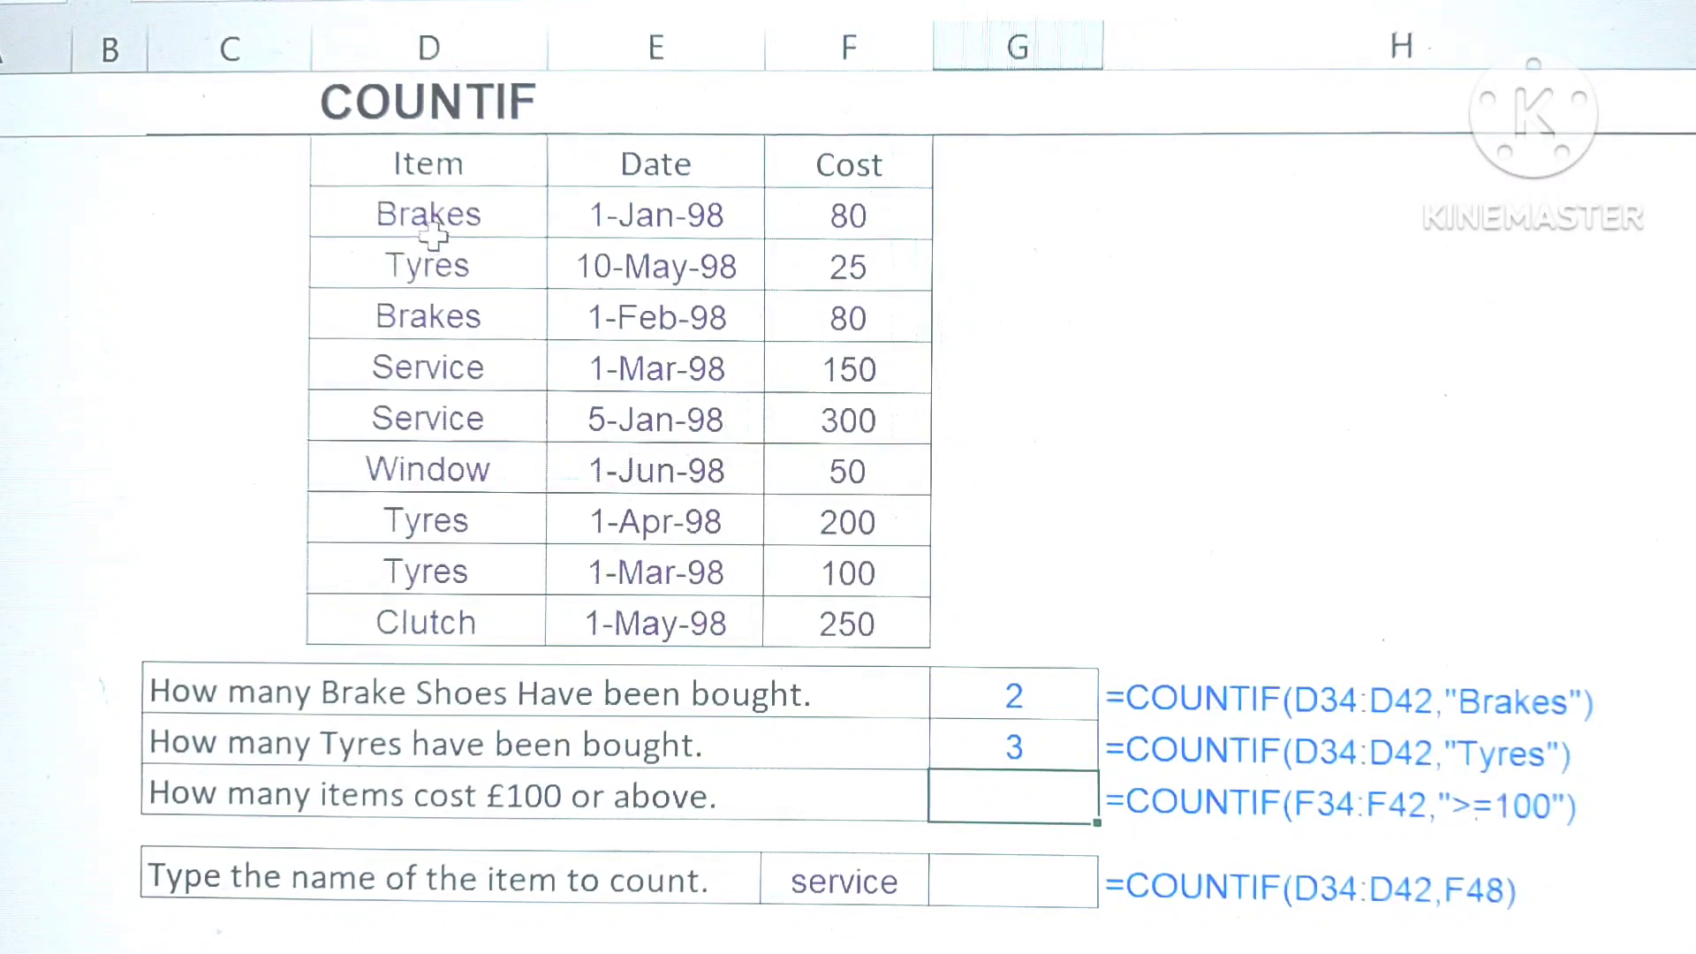
Look over the Item column from the first Brakes row down to the last Tyres row
click(411, 217)
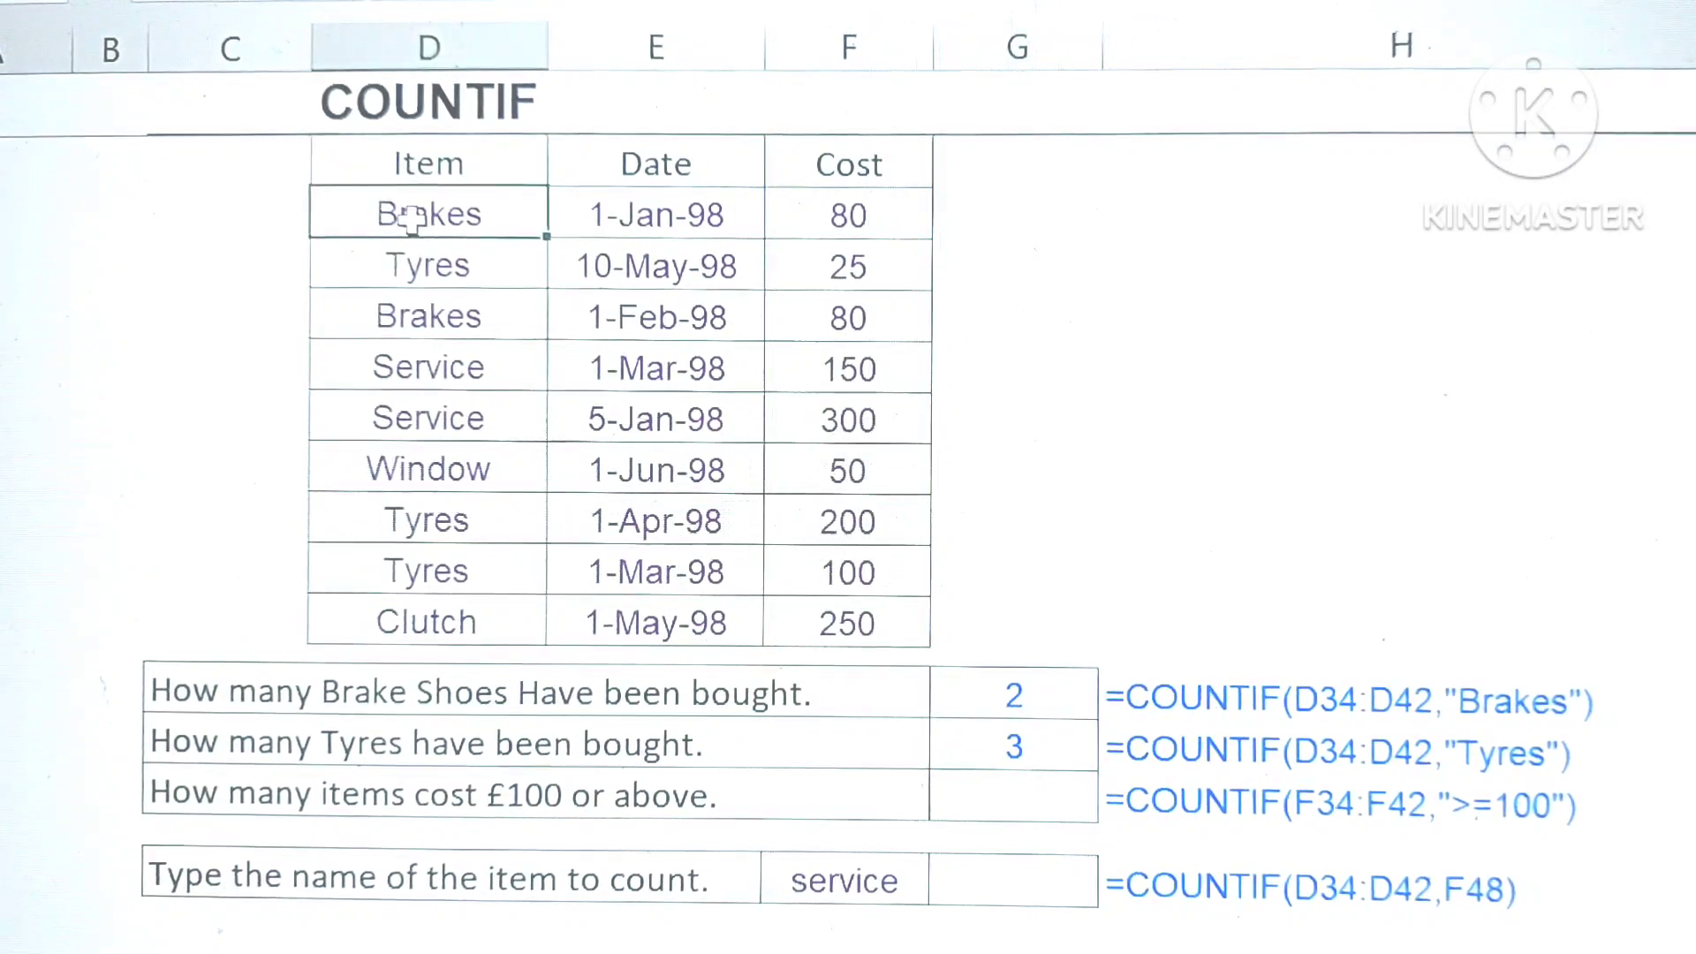
key(shift+Down)
key(shift+Down)
key(shift+Down)
key(shift+Down)
key(shift+Down)
key(shift+Down)
key(shift+Down)
key(shift+Down)
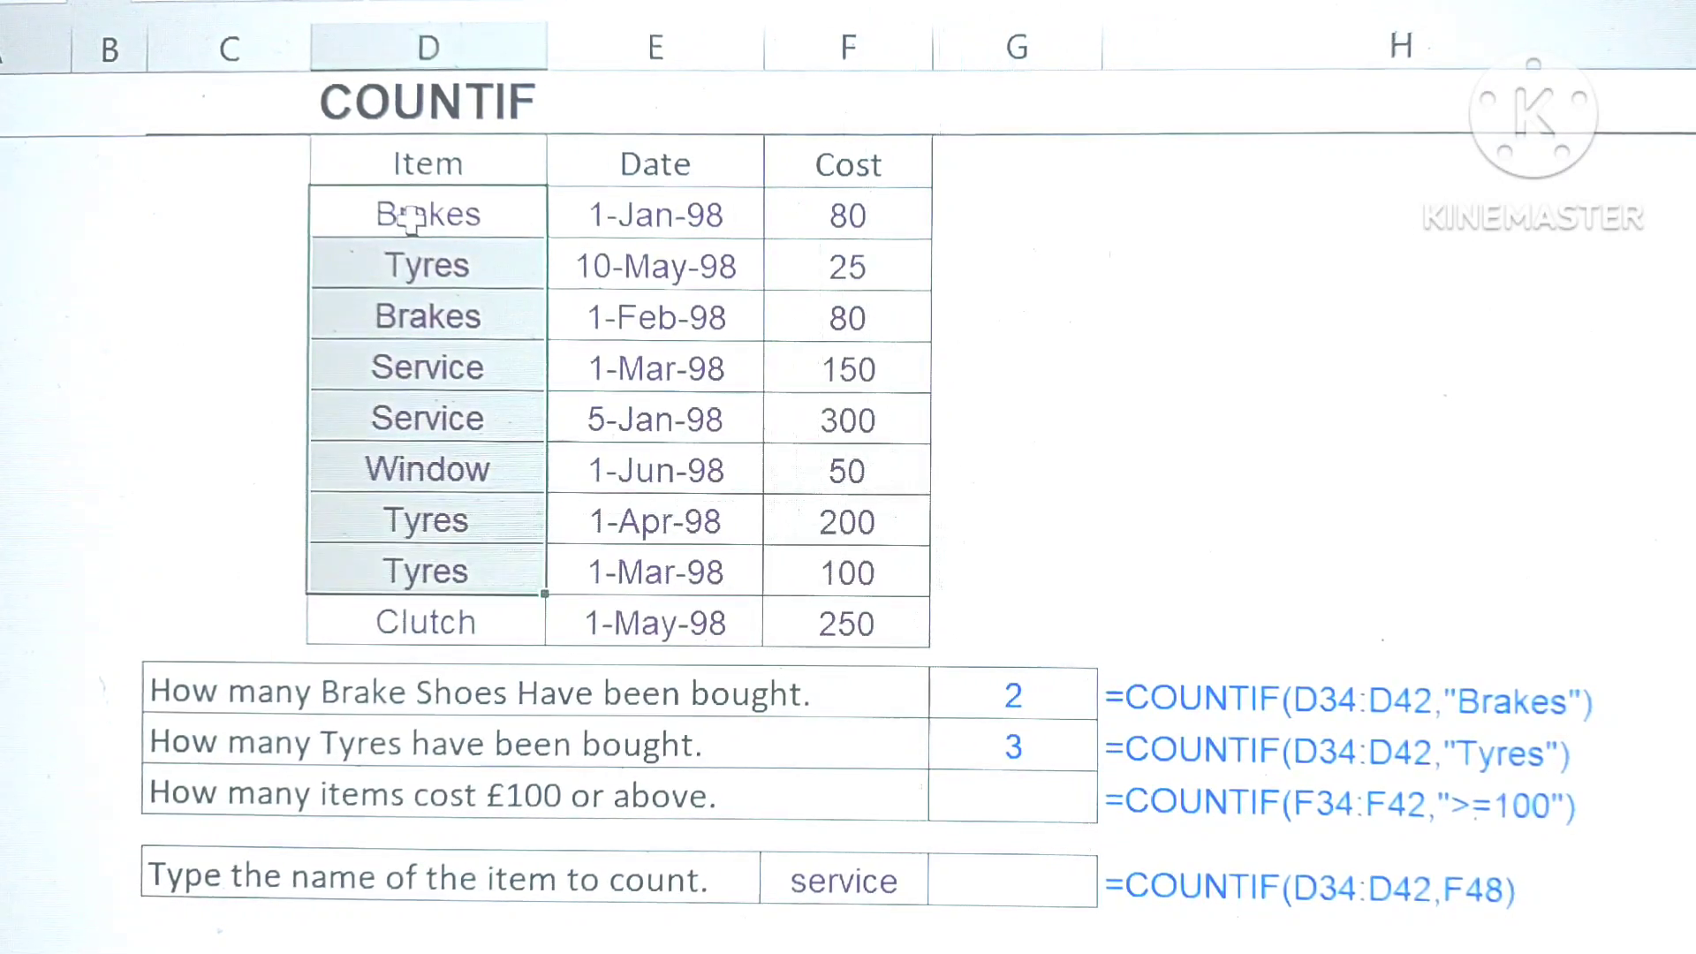
Examine the Cost column from its first entry in F34 downward as the data for the £100 or above question
key(Right)
key(Right)
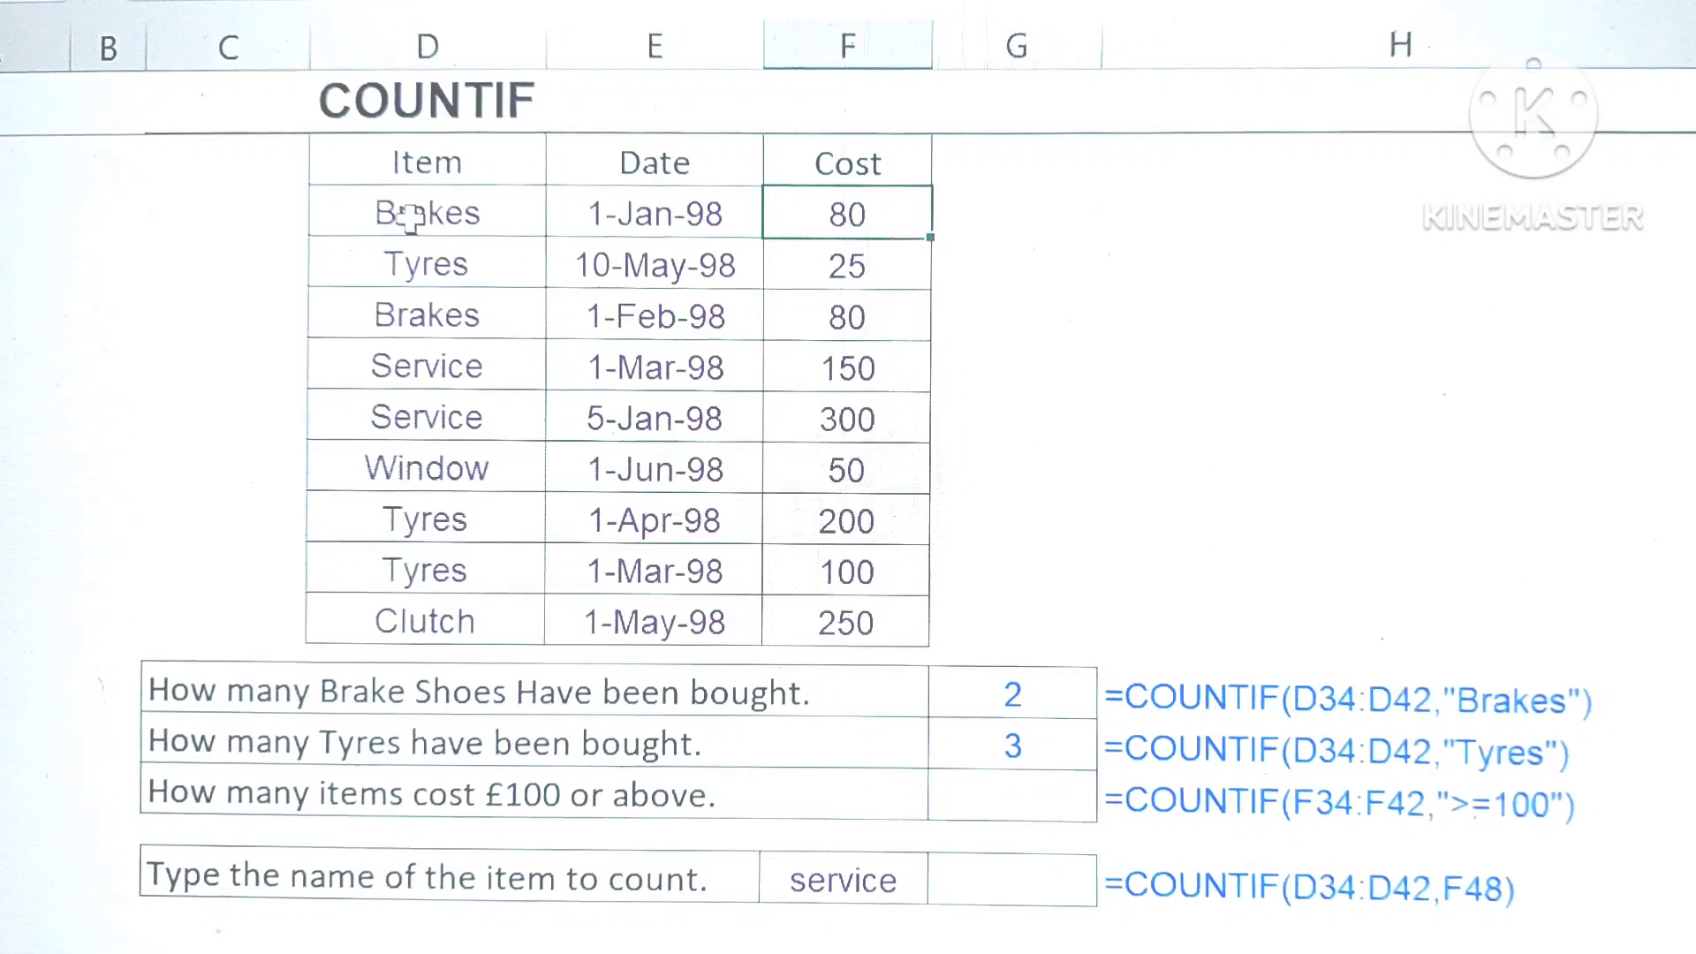
key(shift+Down)
key(shift+Down)
key(shift+Down)
key(shift+Down)
key(shift+Down)
key(shift+Down)
key(shift+Down)
key(shift+Down)
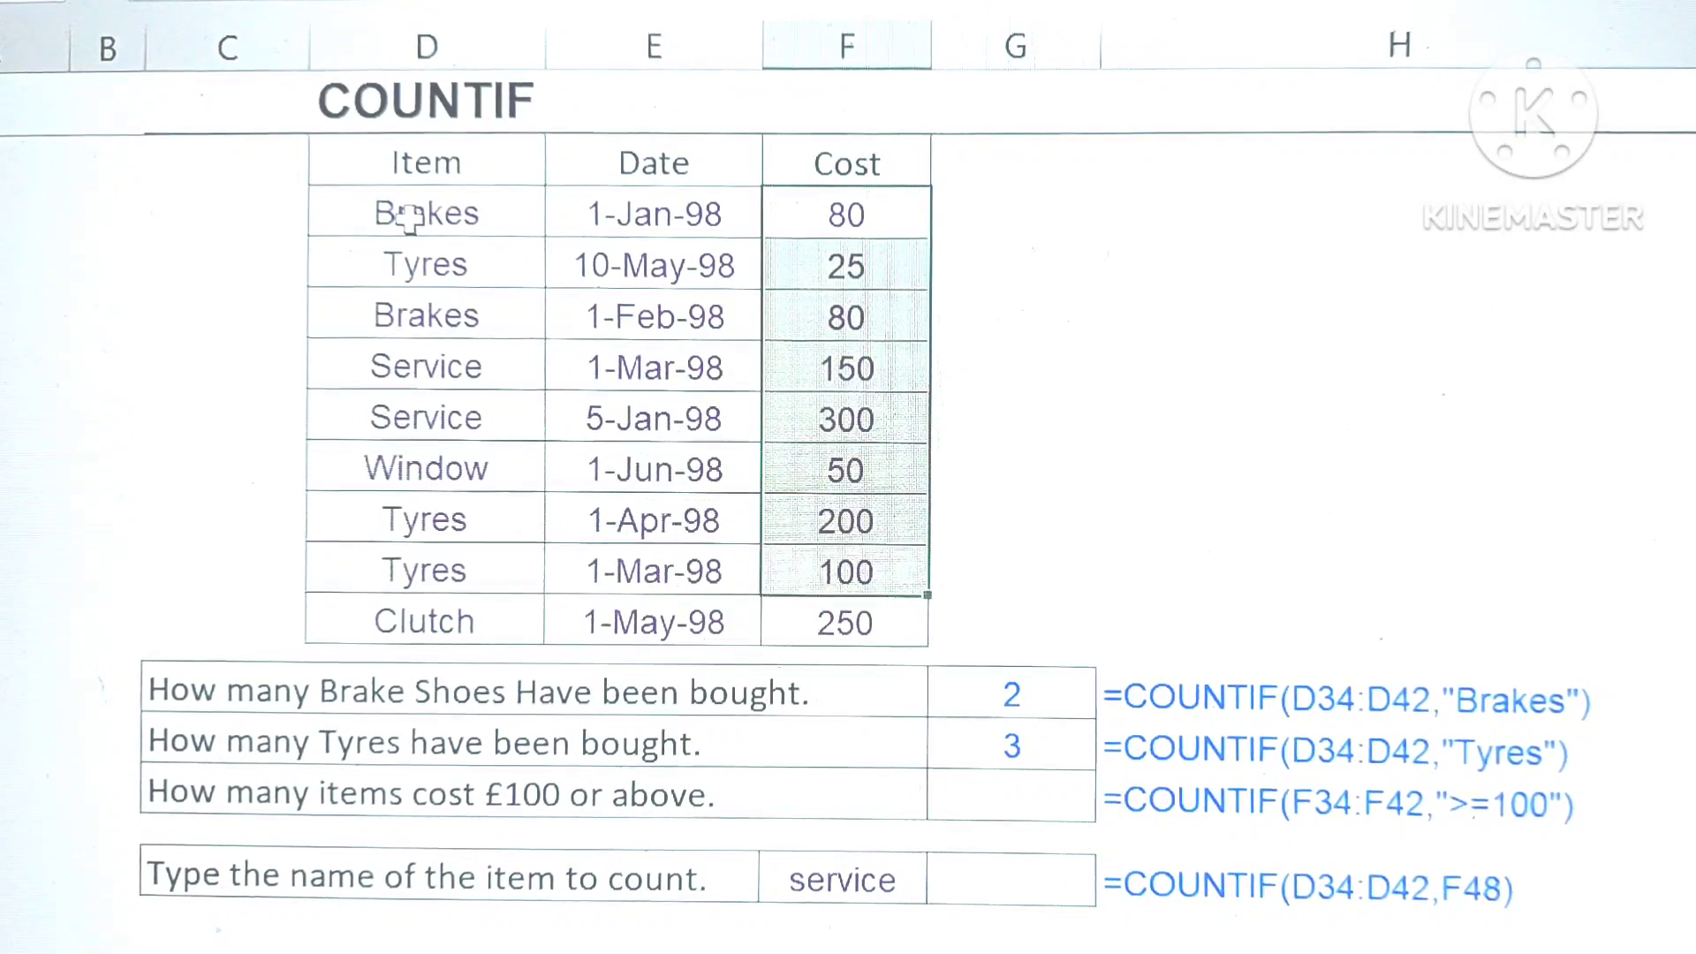
Start a COUNTIF formula in the £100 or above answer cell G46 with the cost list F34:F42 as its range
click(1016, 796)
text(=)
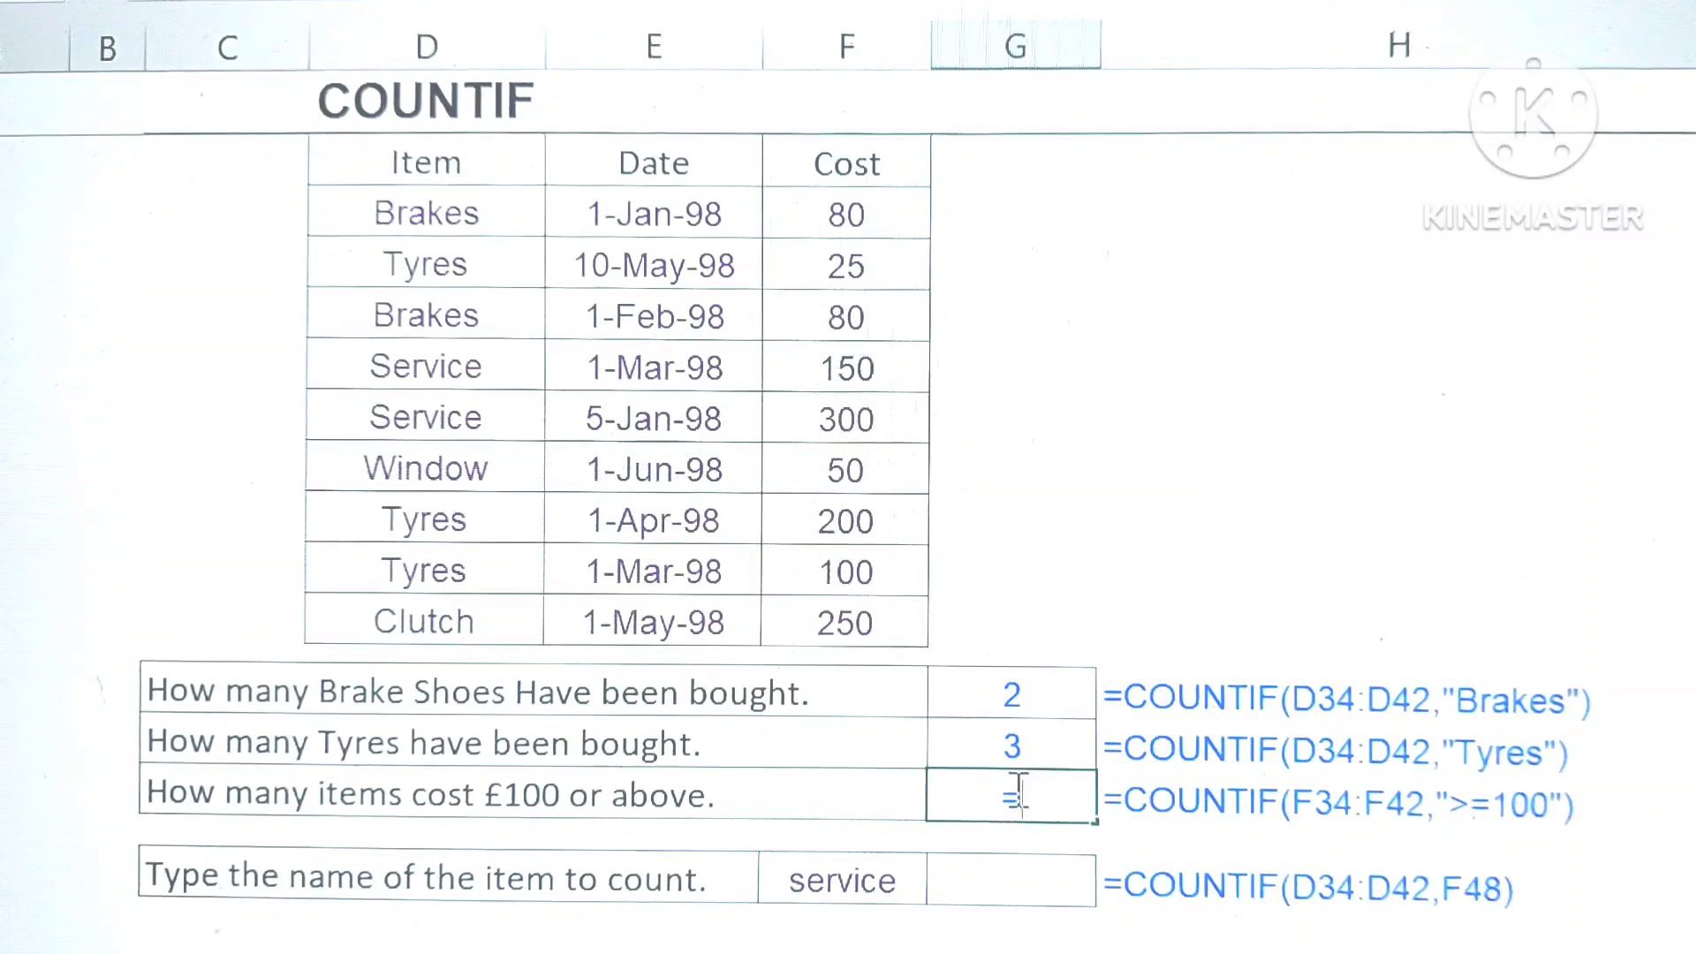
text(countif)
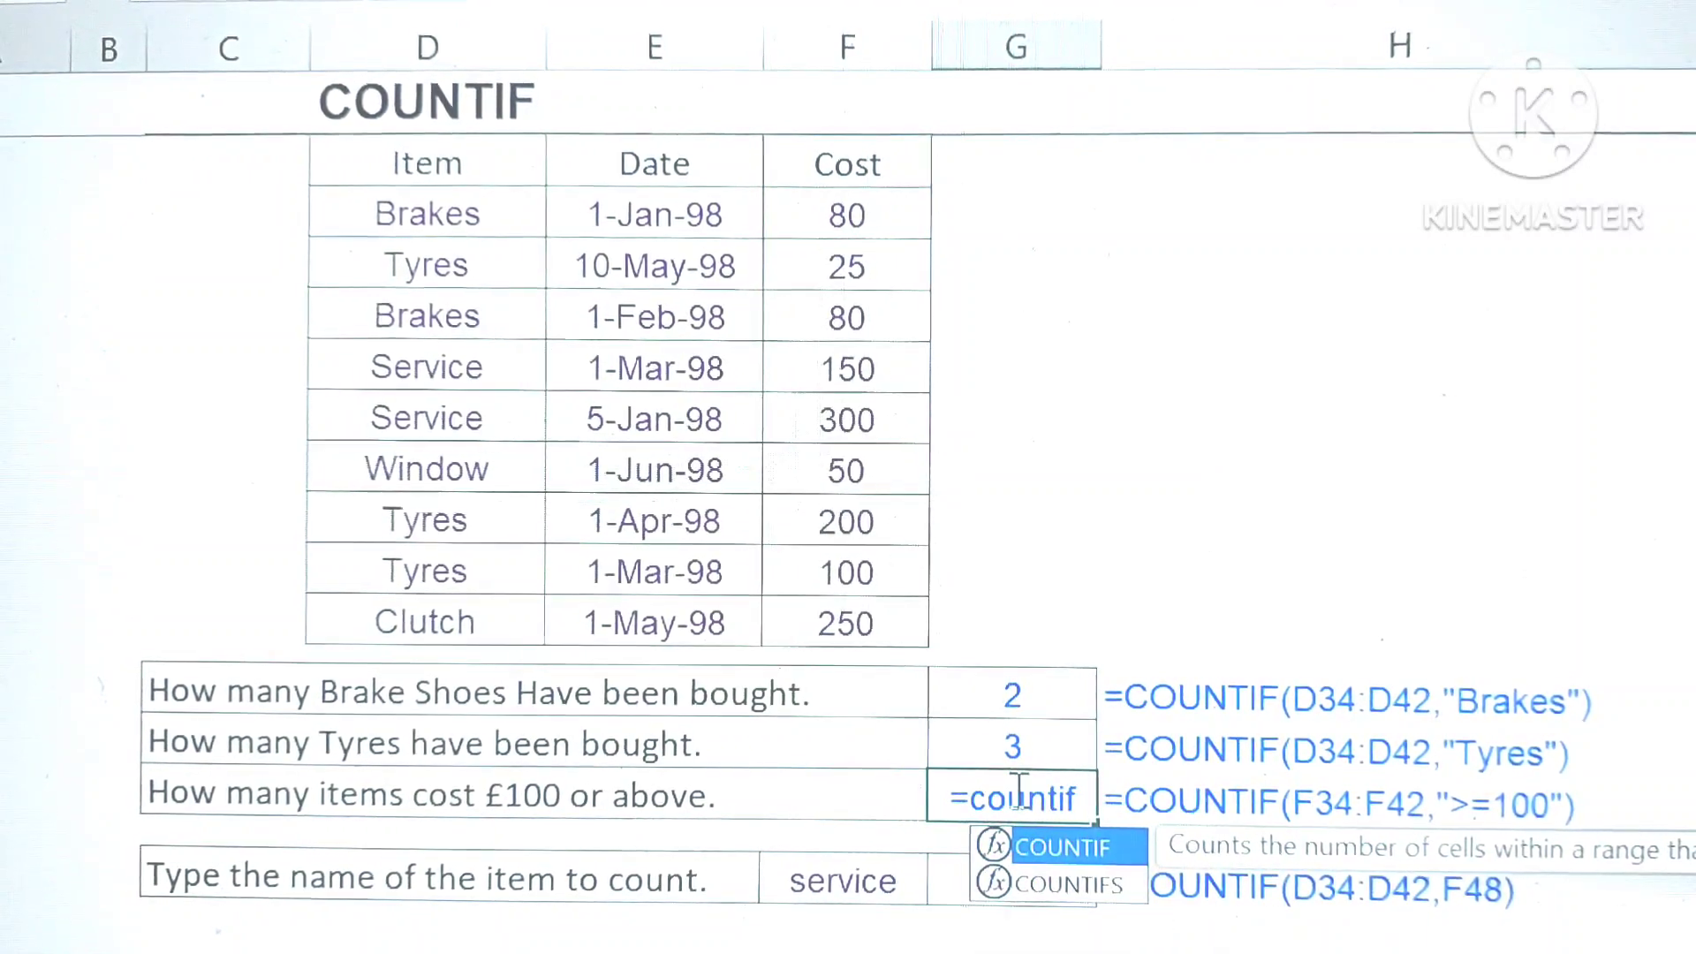
key(Tab)
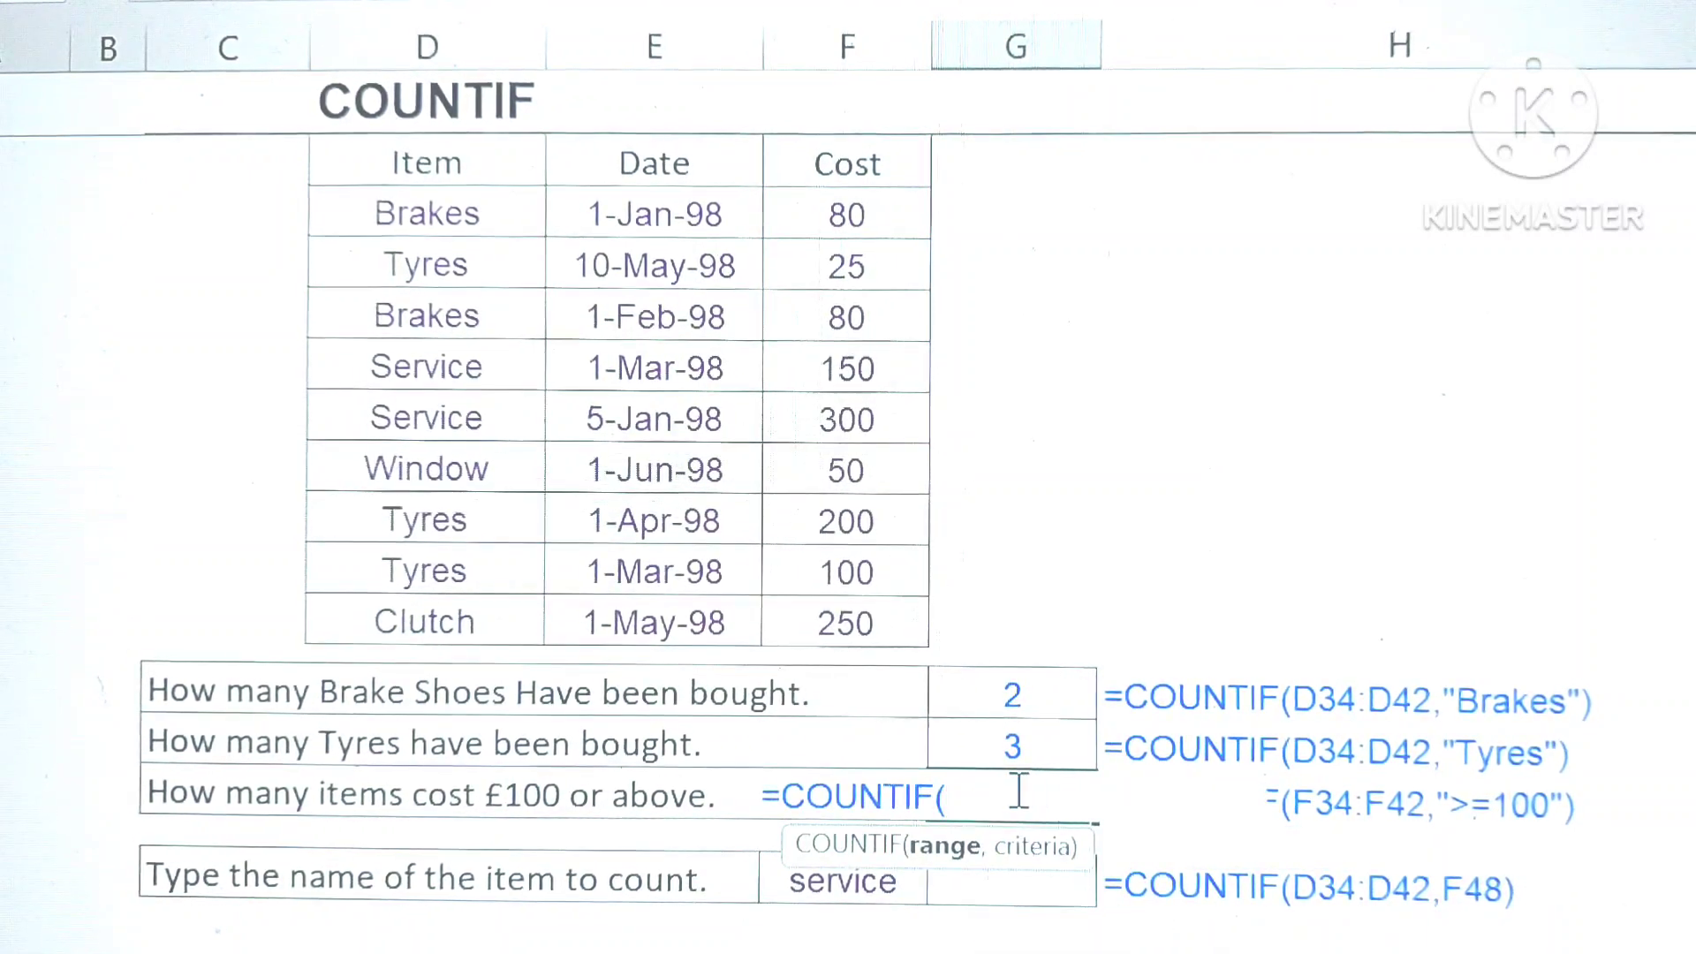
drag(867, 627, 848, 265)
key(shift+Up)
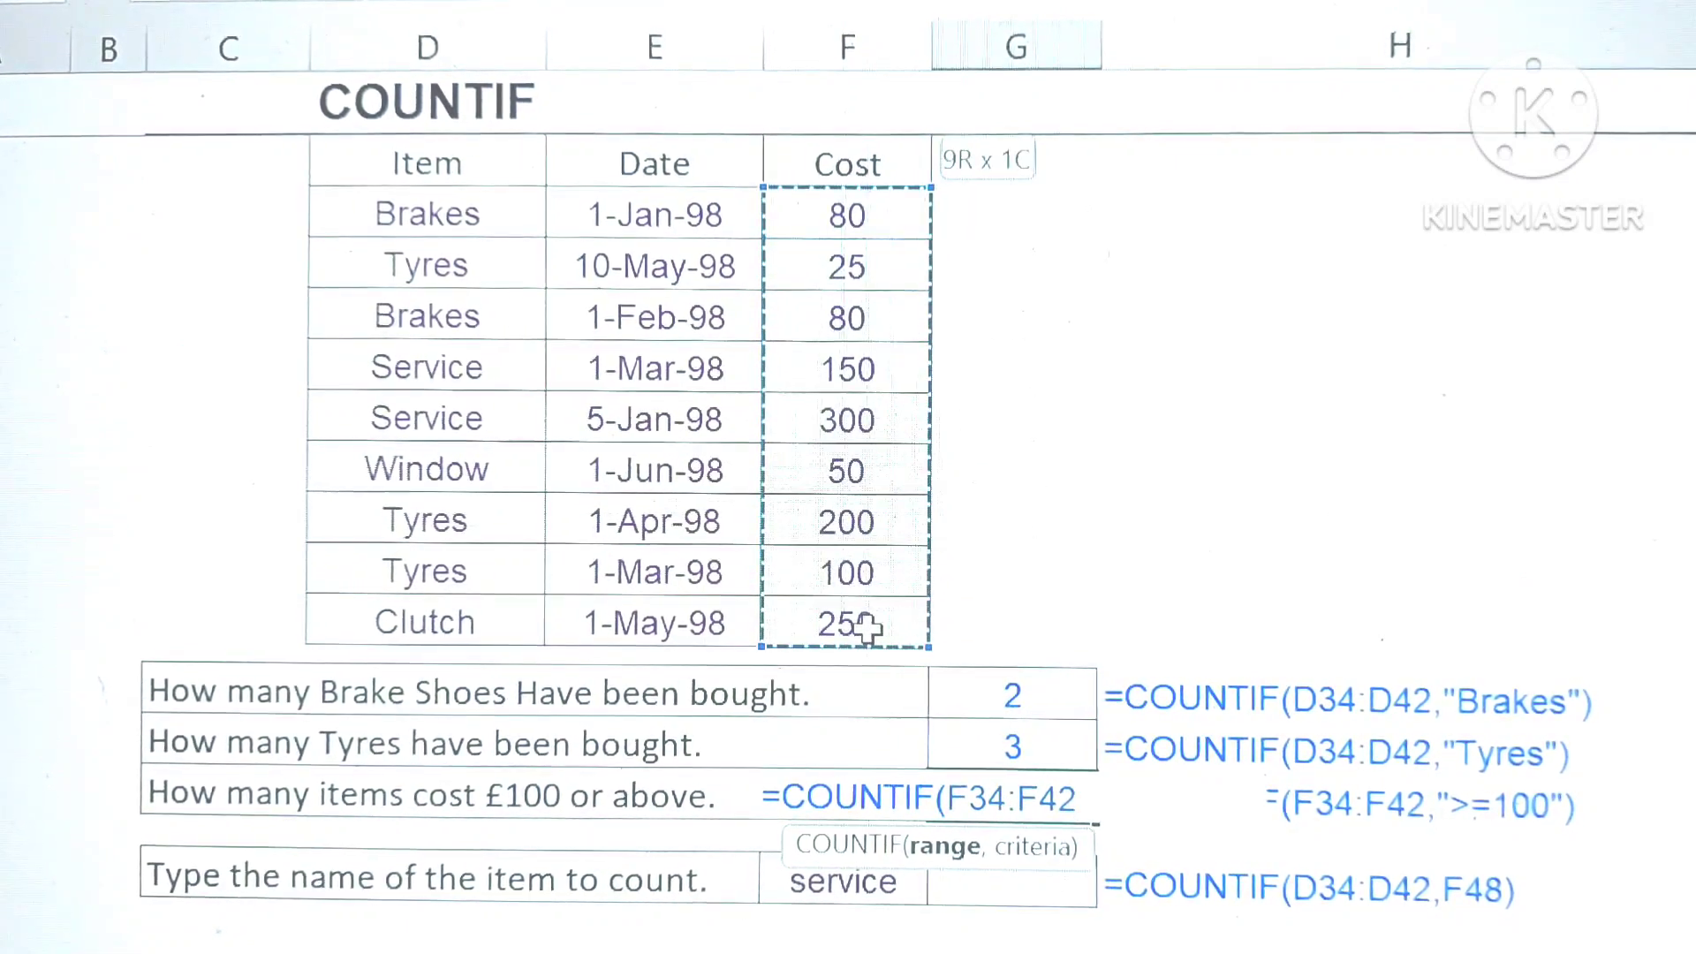
text(,)
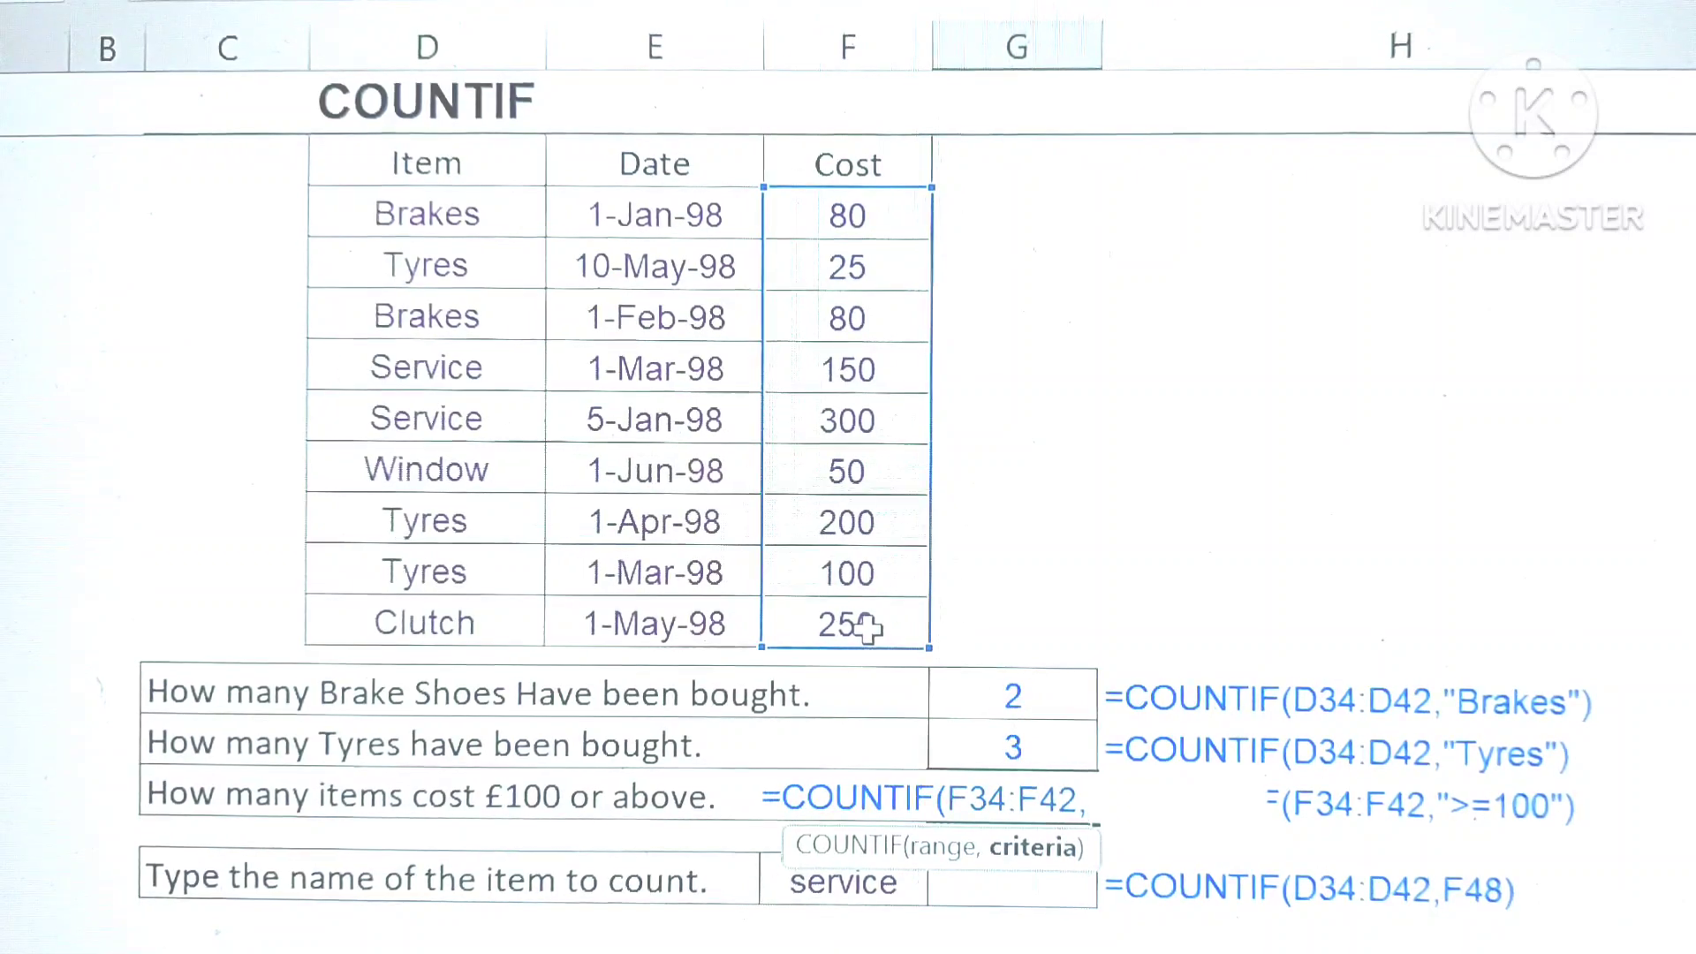
Complete the £100 or above formula with the criterion ">=100" and enter it
text(")
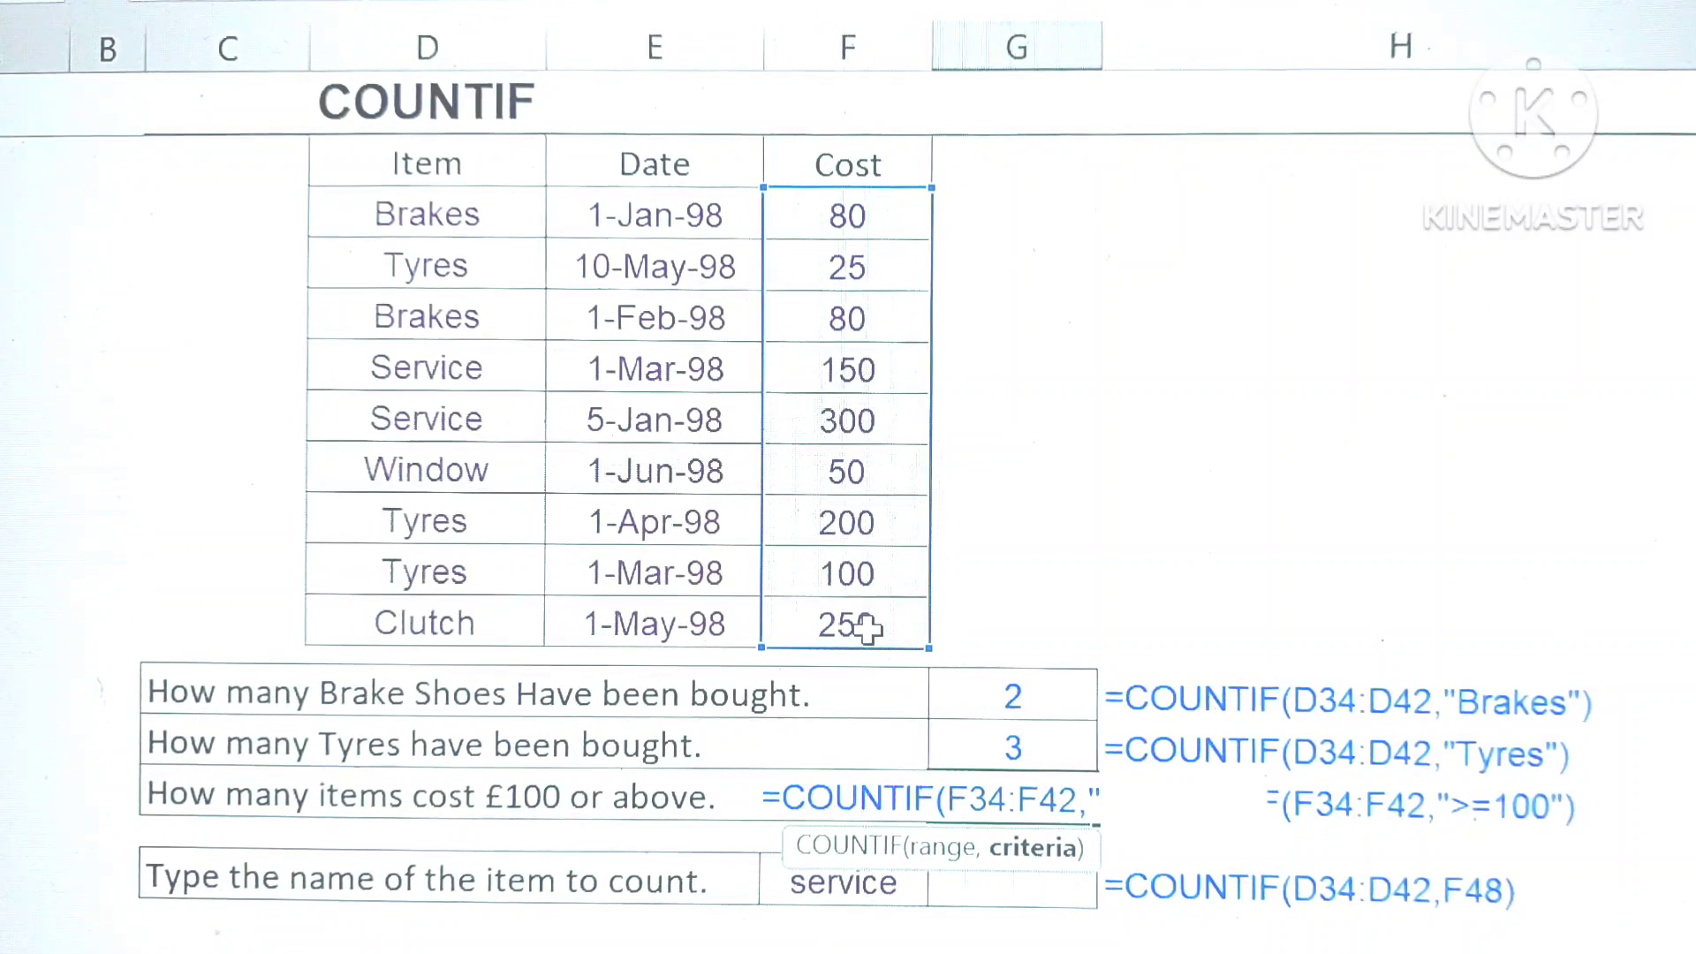
text(>=)
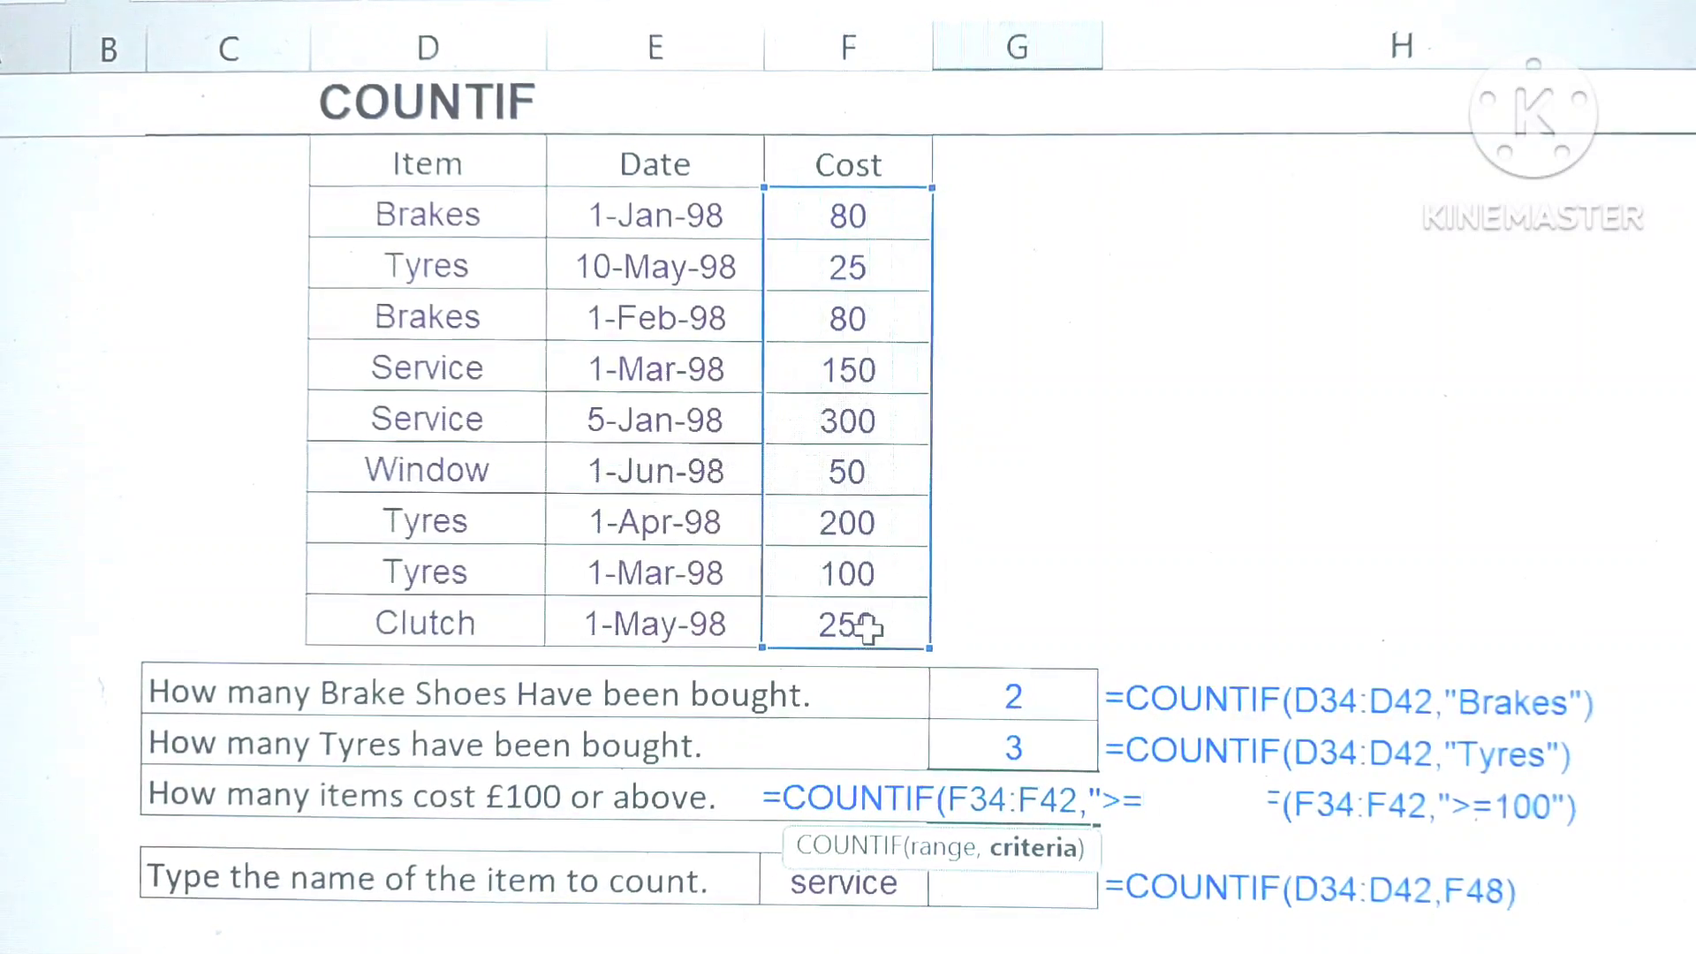
text(100)
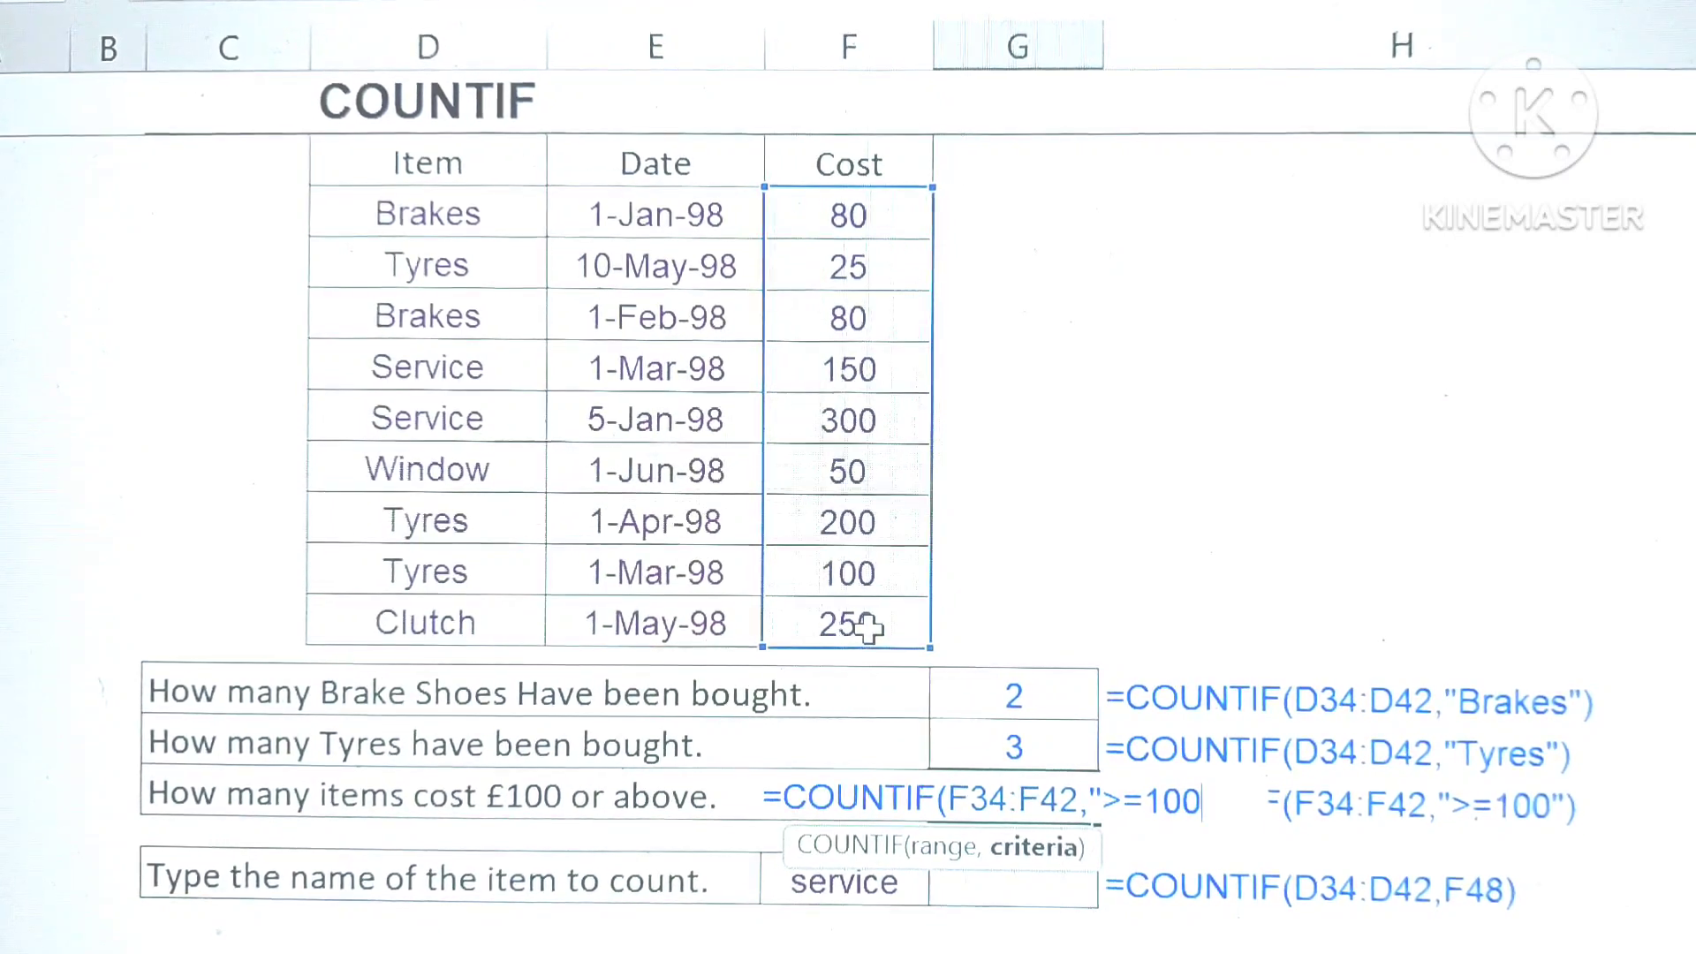
text(")
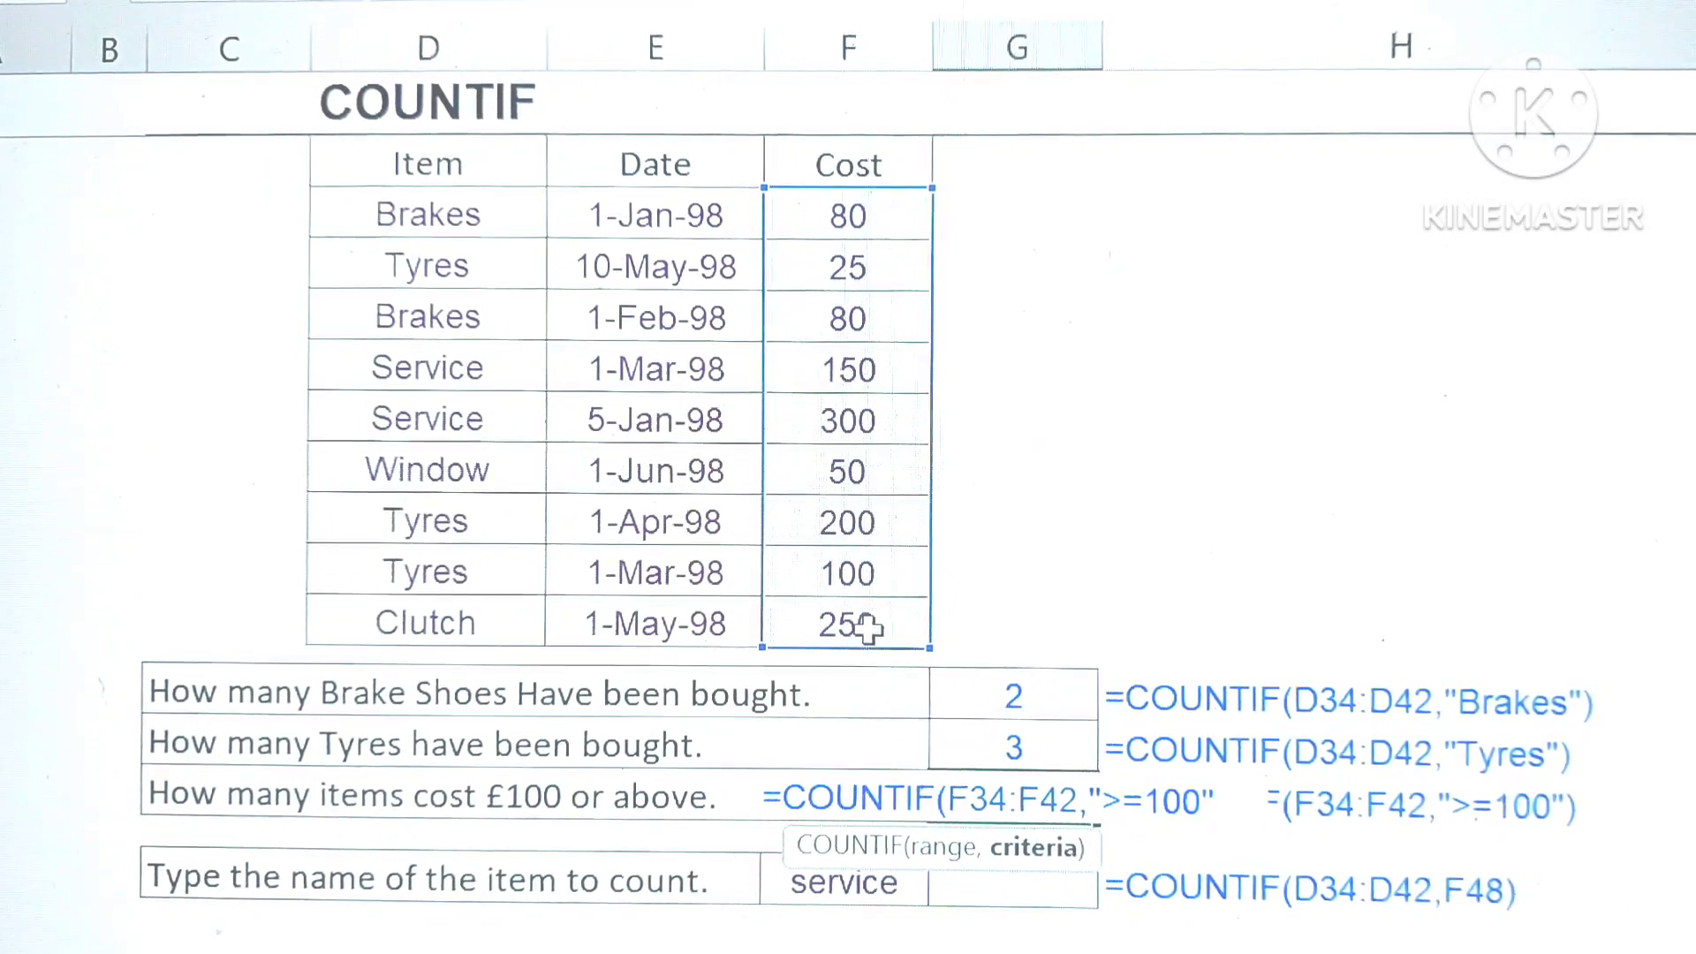
text())
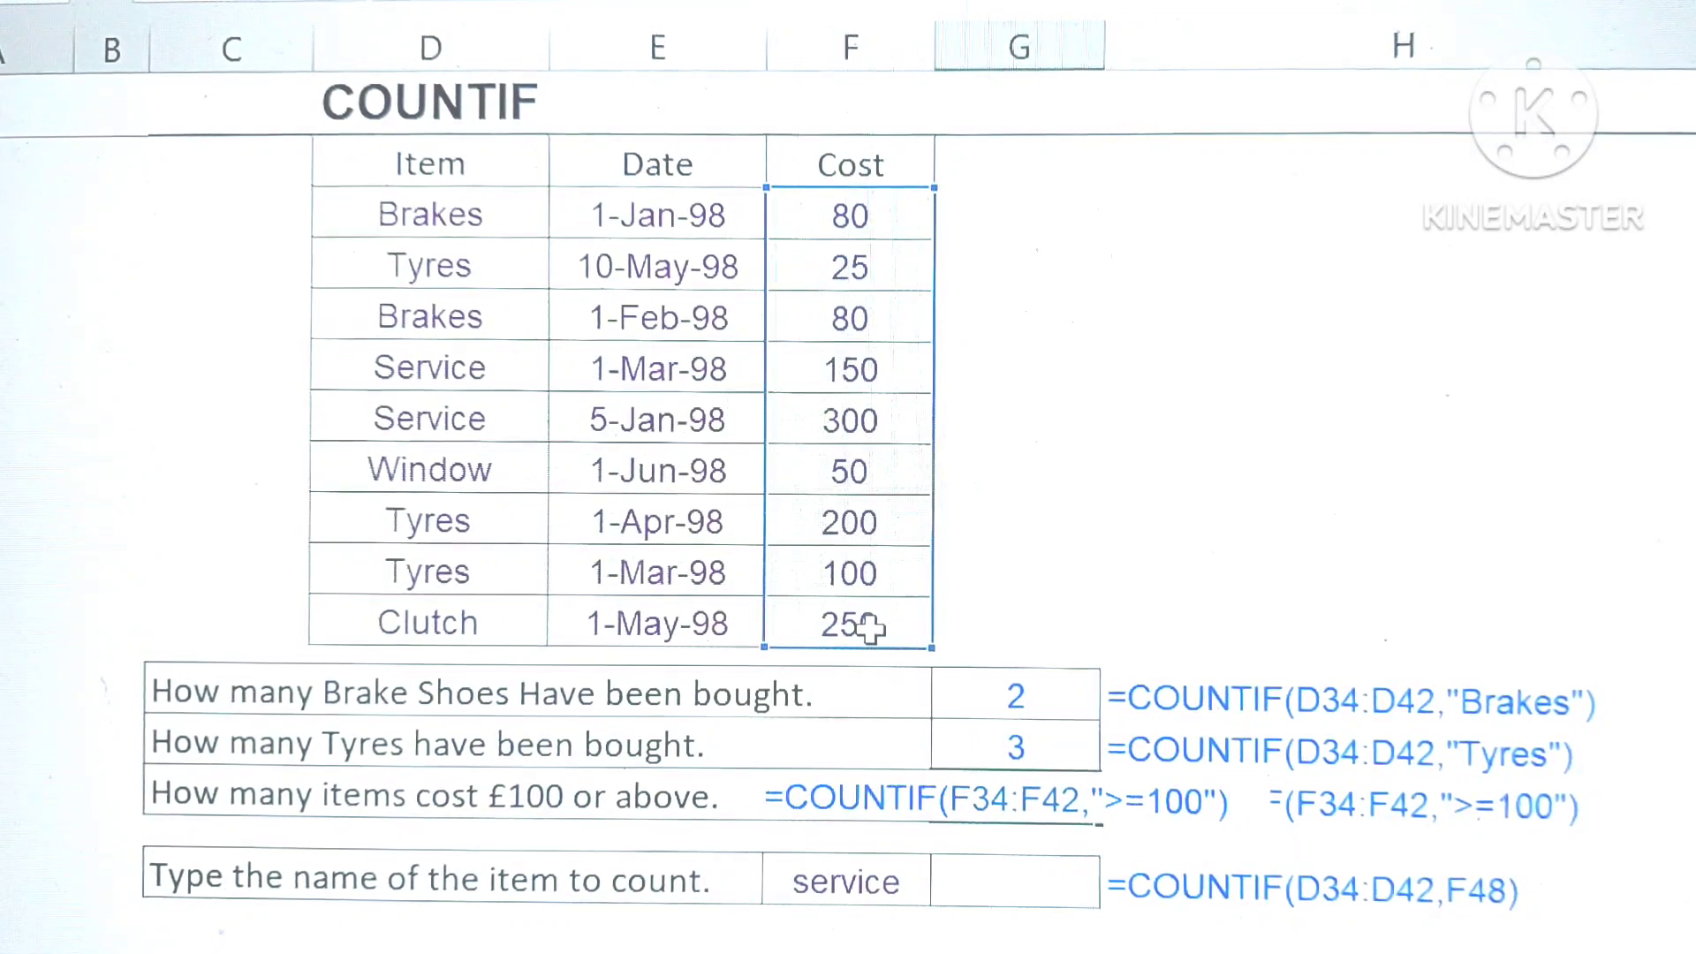
key(Return)
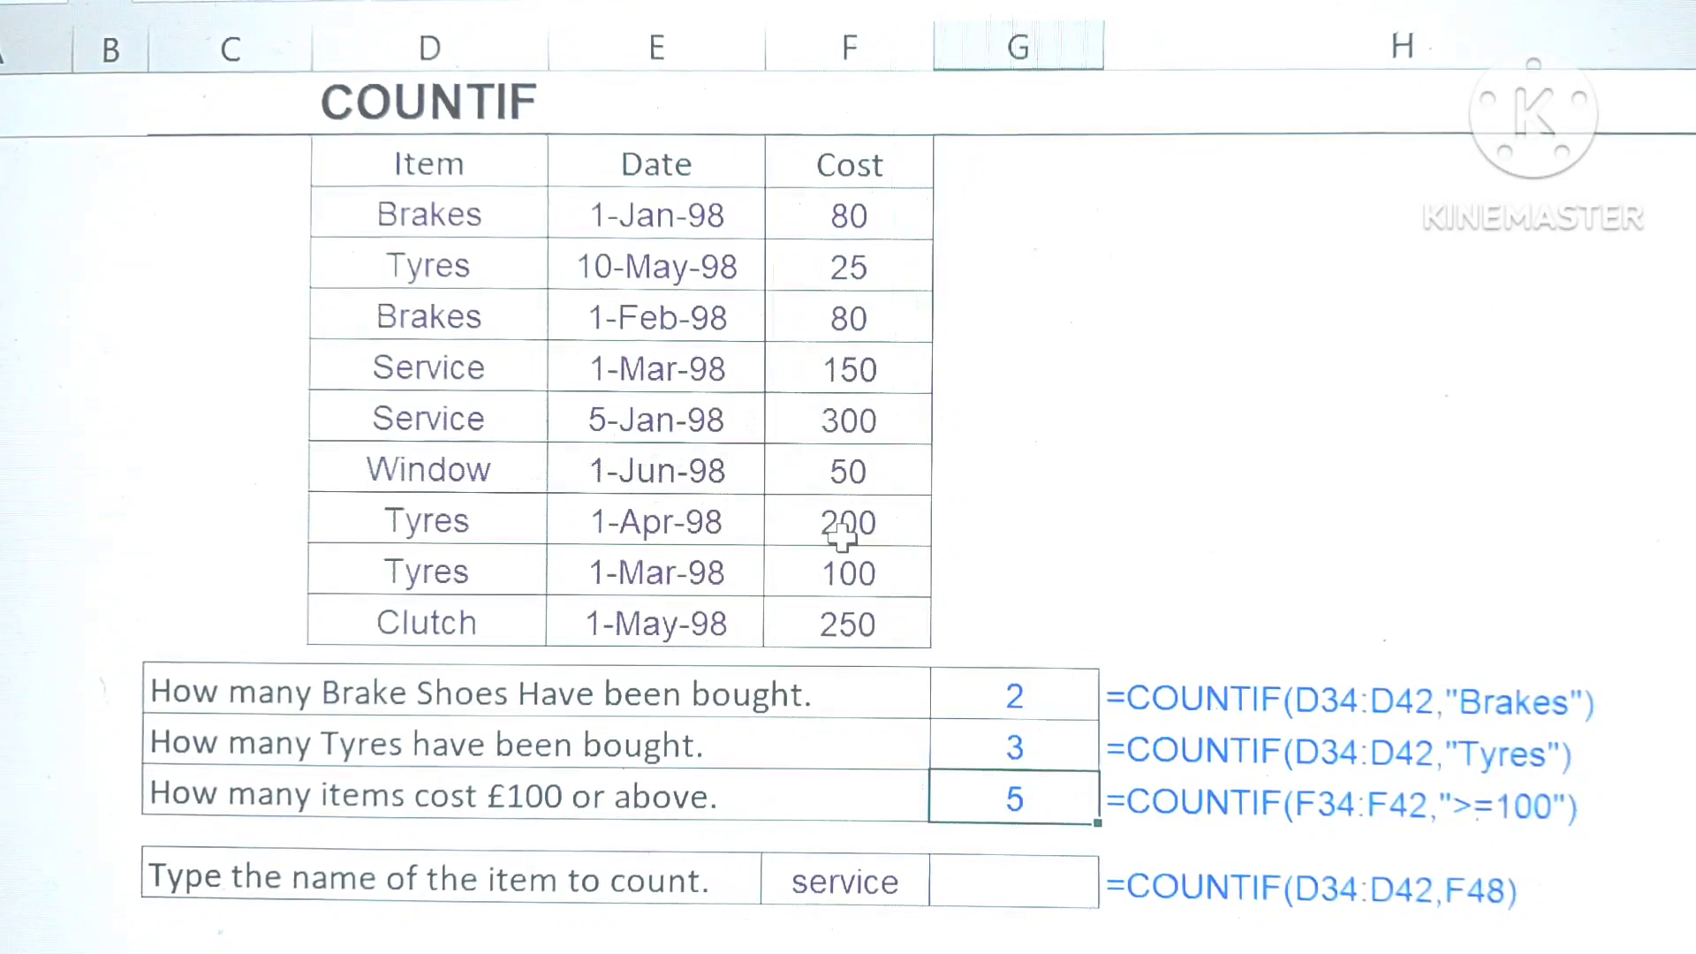
Examine the Cost entries in F34:F42, looking for the items that cost 100 or more
drag(842, 535, 846, 618)
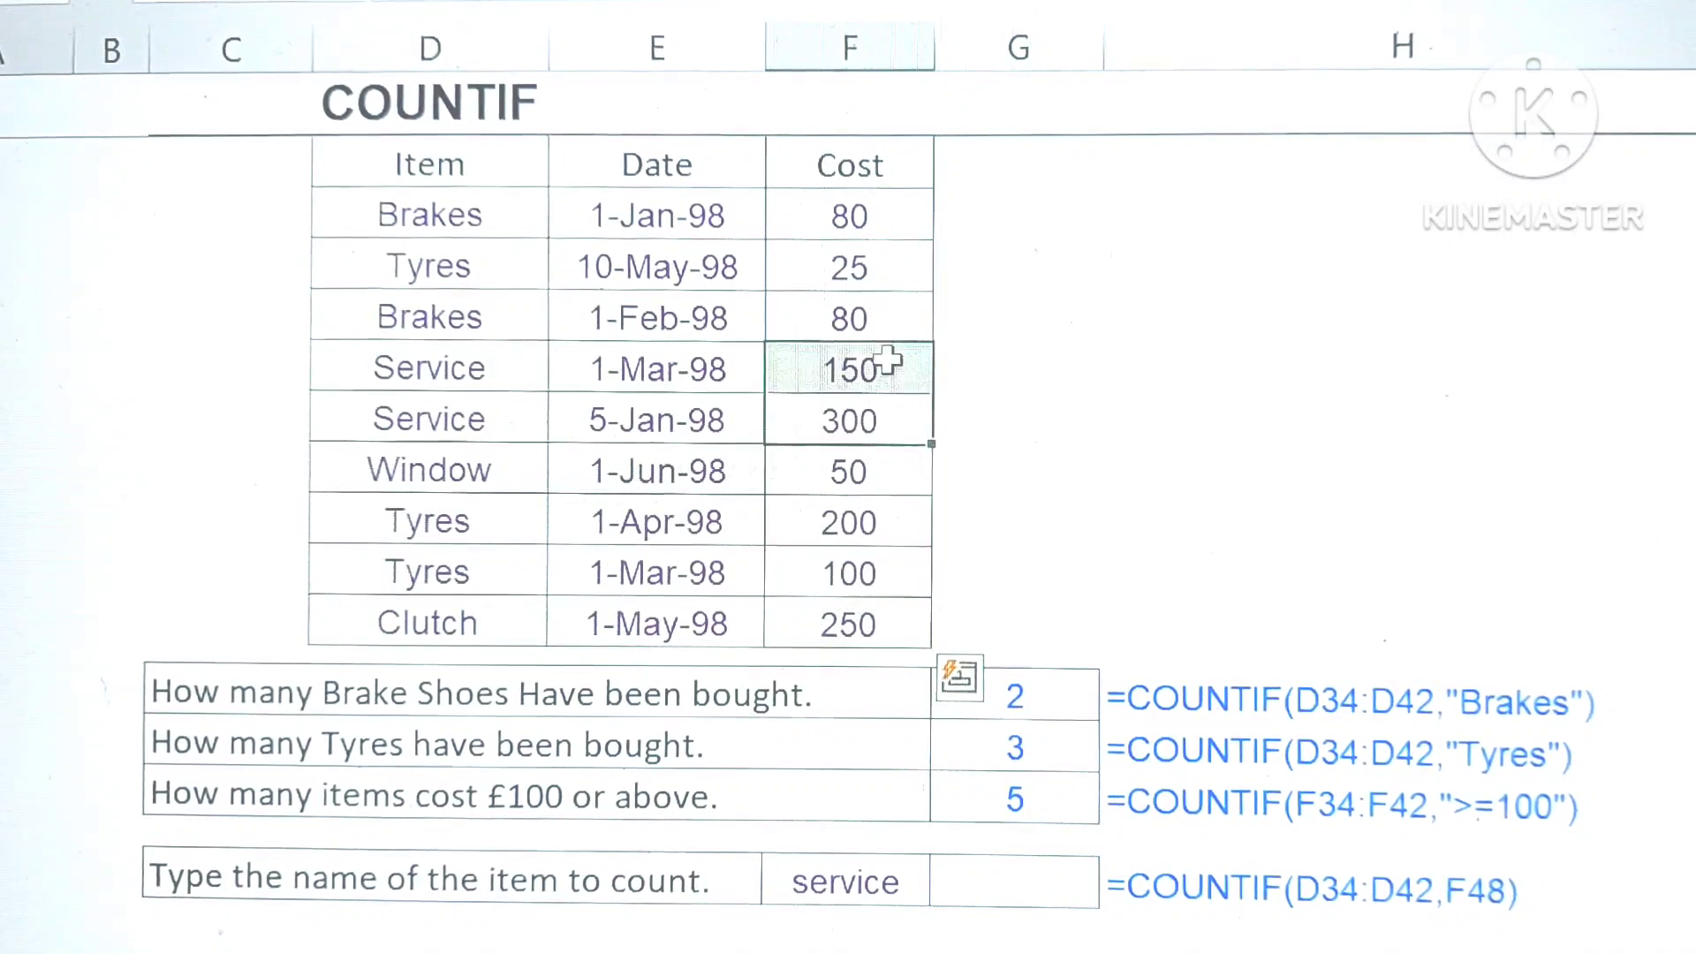